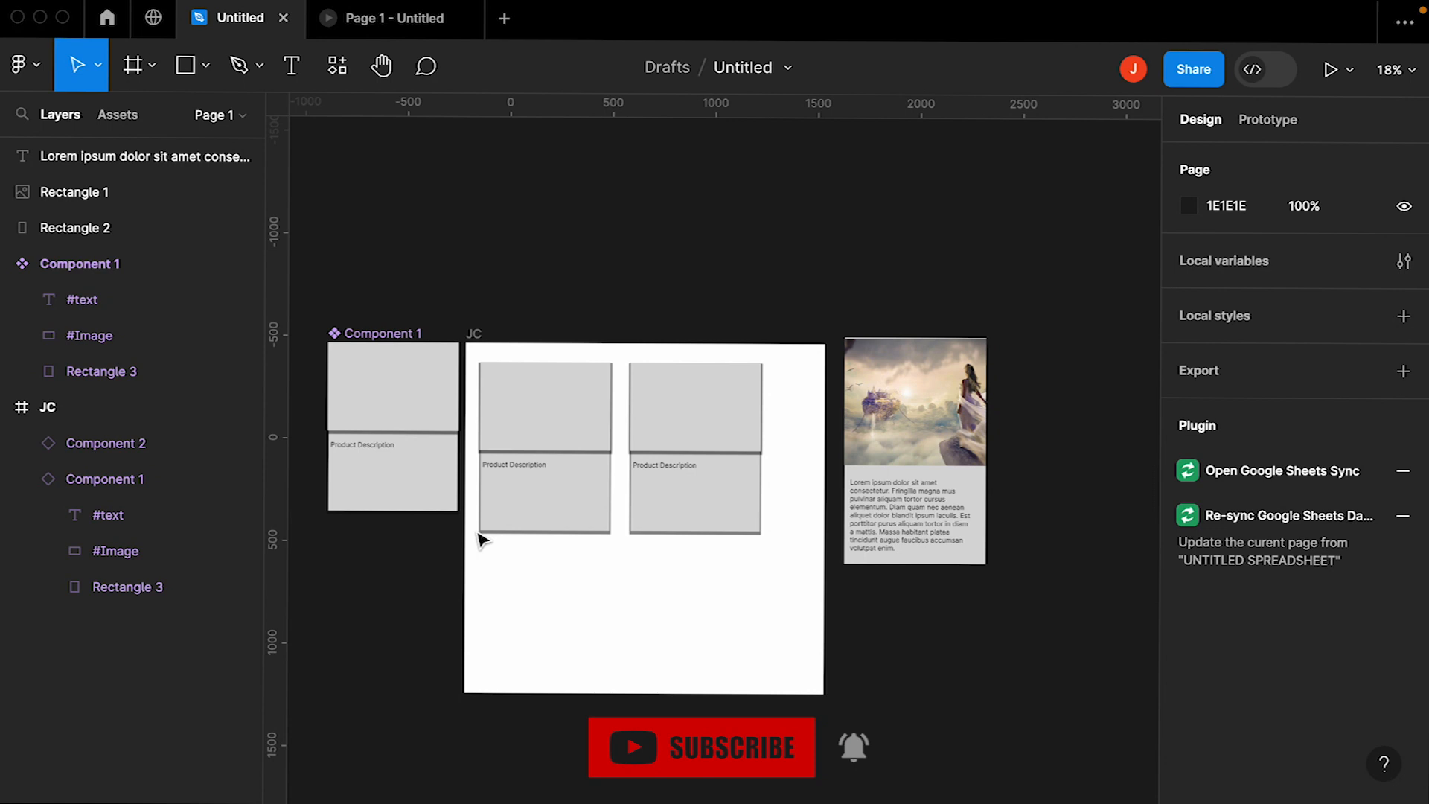
Step: Move the sample image-and-text card over the second product card in the JC frame, and move it back out beside the frame
scroll(480, 537, up, 2)
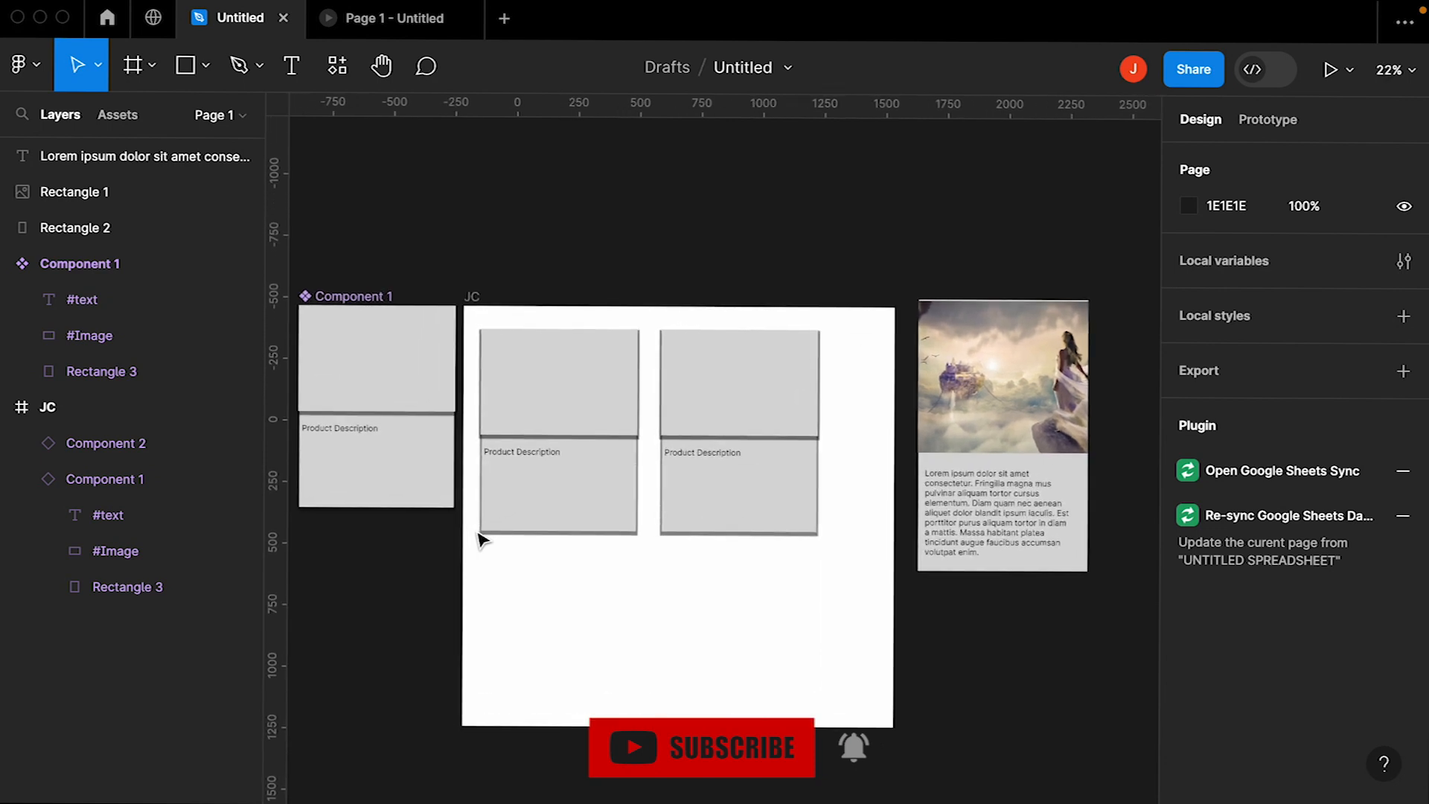
scroll(480, 537, down, 1)
scroll(673, 504, right, 2)
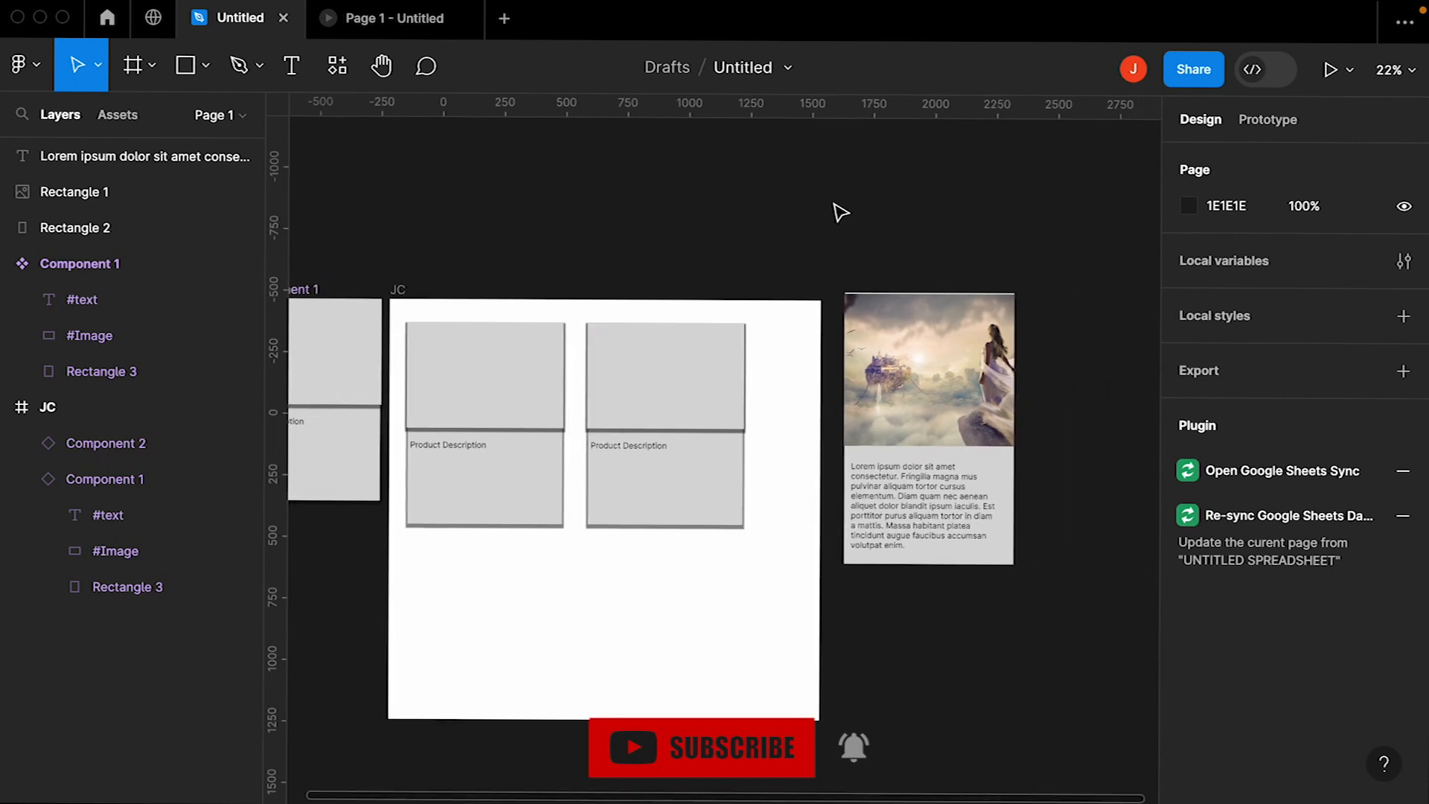
drag(845, 223, 1050, 612)
drag(919, 424, 609, 453)
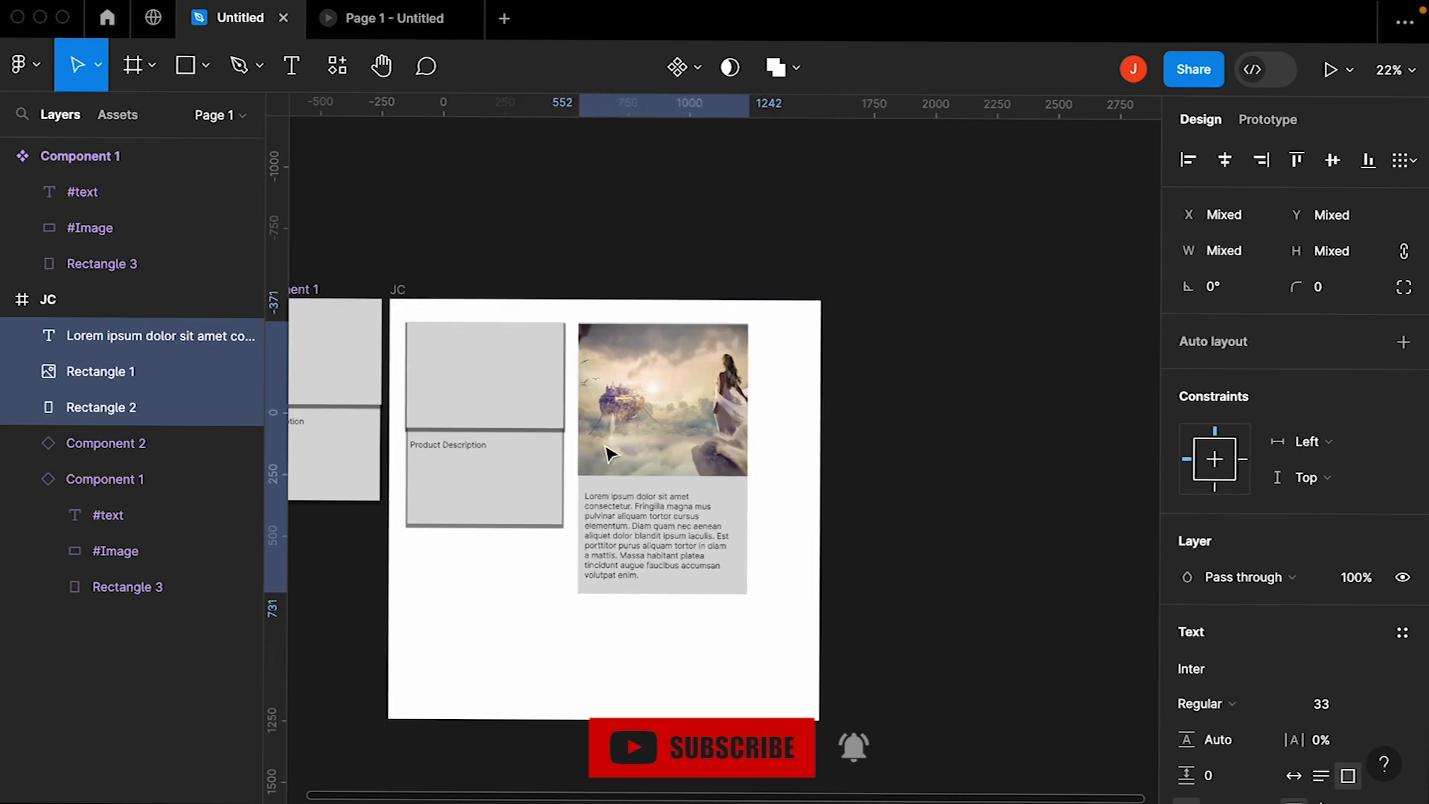
key(ctrl+Right)
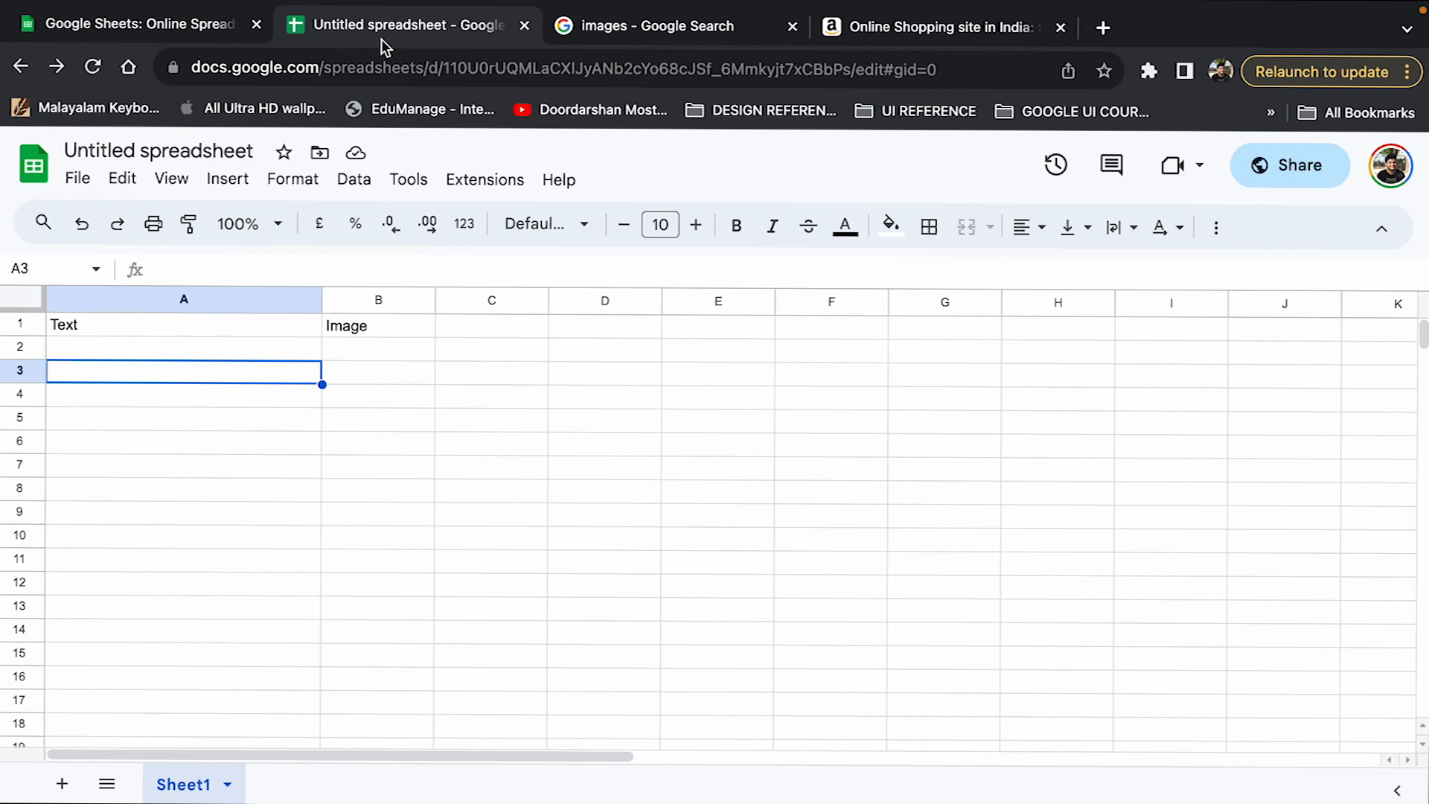
key(ctrl+Left)
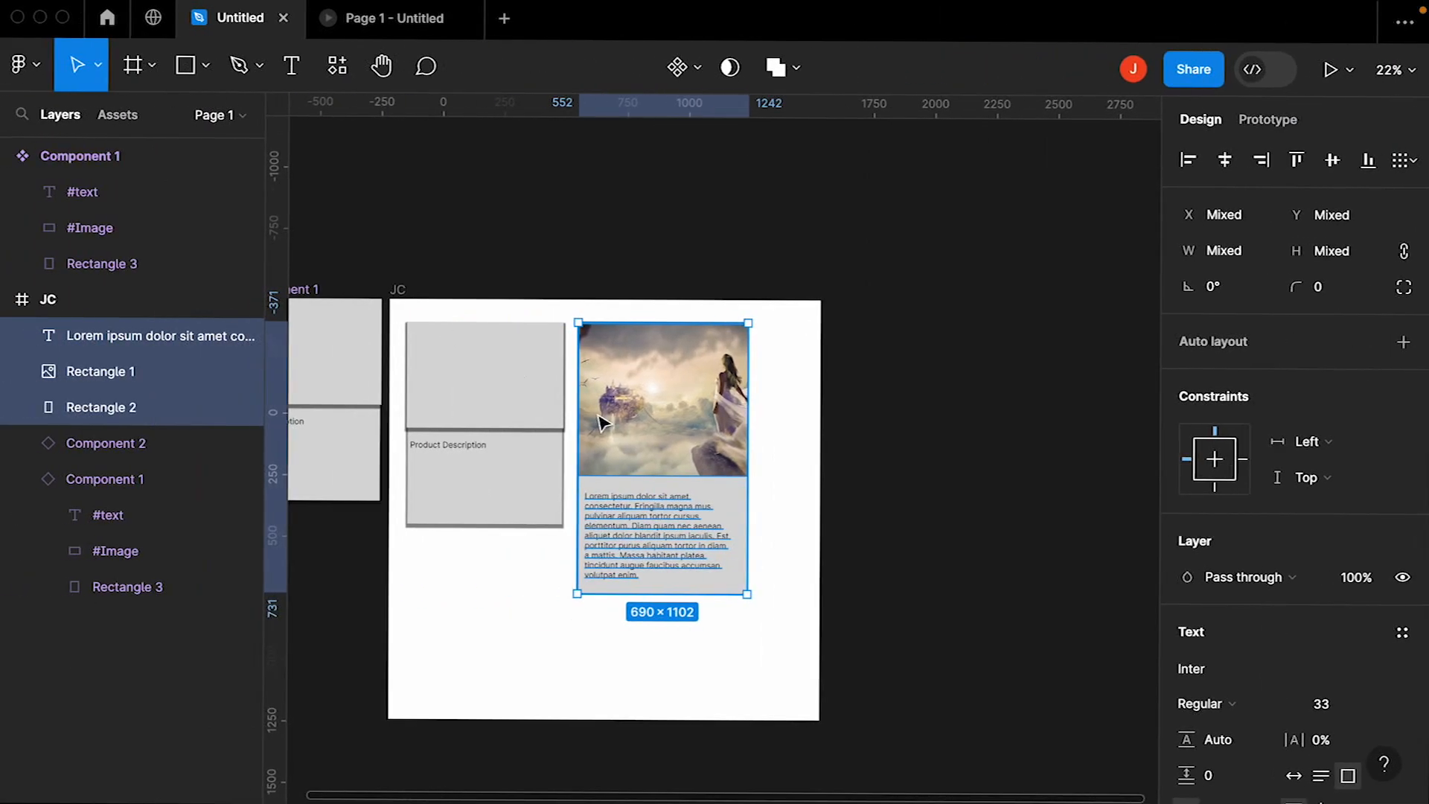
drag(638, 446, 936, 447)
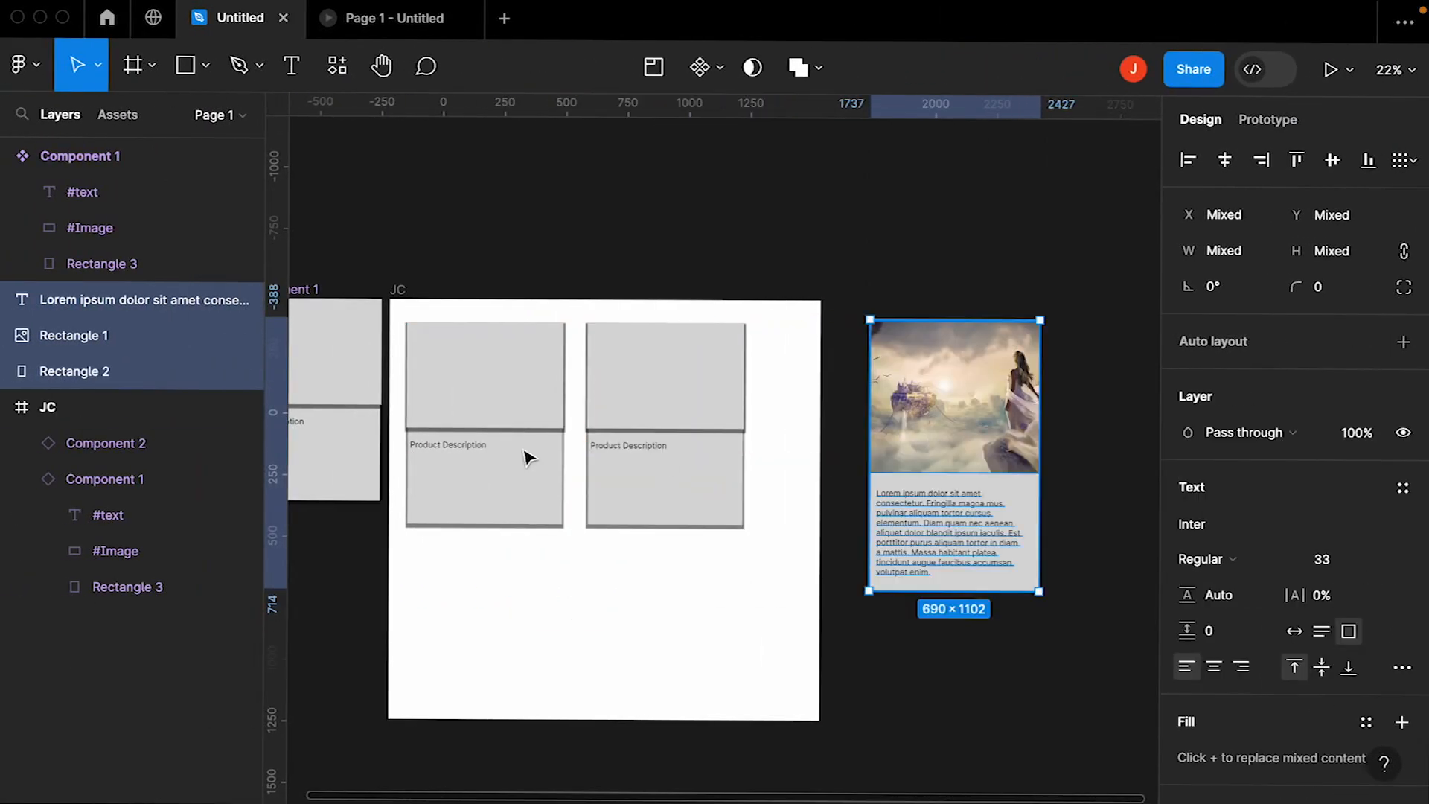
Step: Examine the main product card component and its two instances inside the JC frame
scroll(392, 447, left, 5)
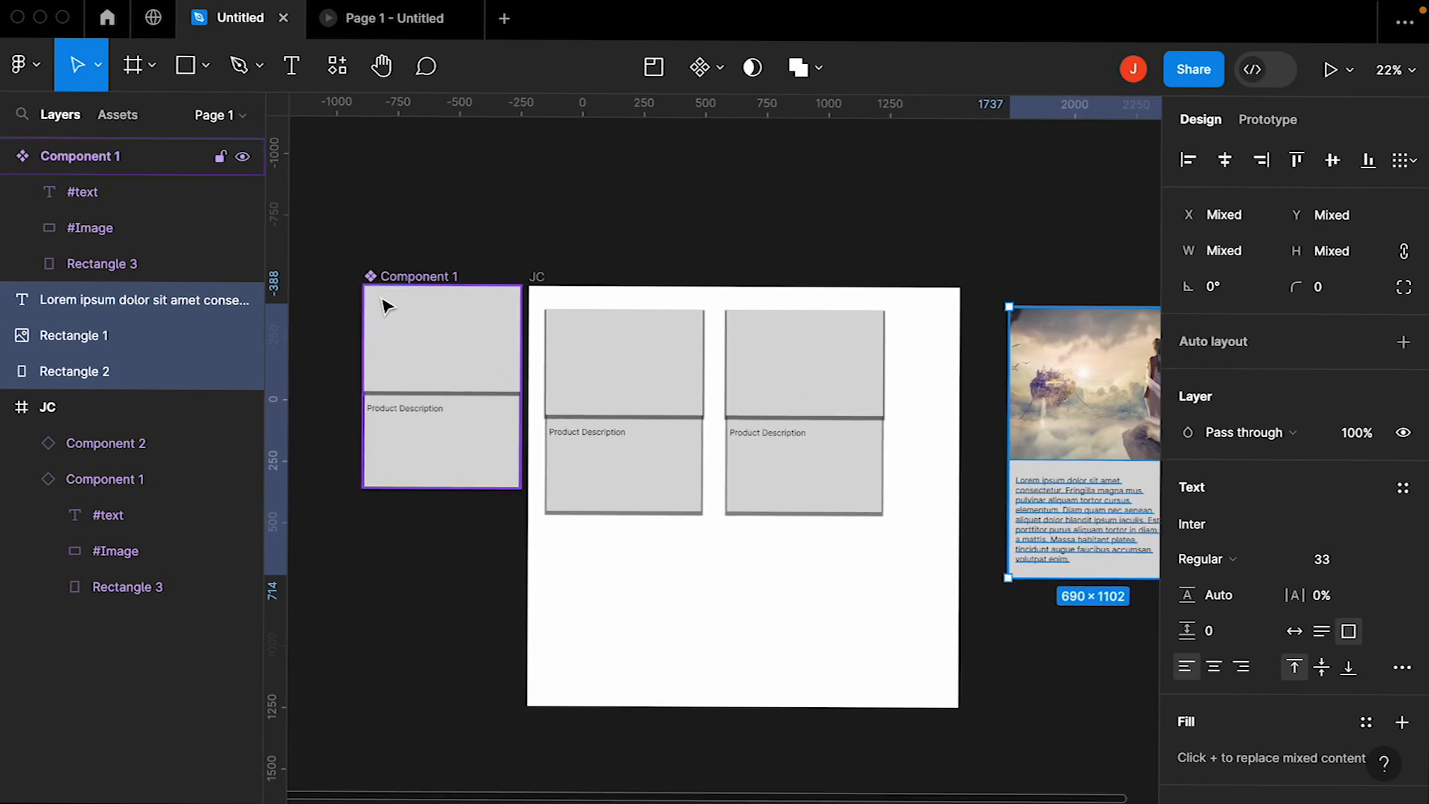
scroll(585, 386, up, 3)
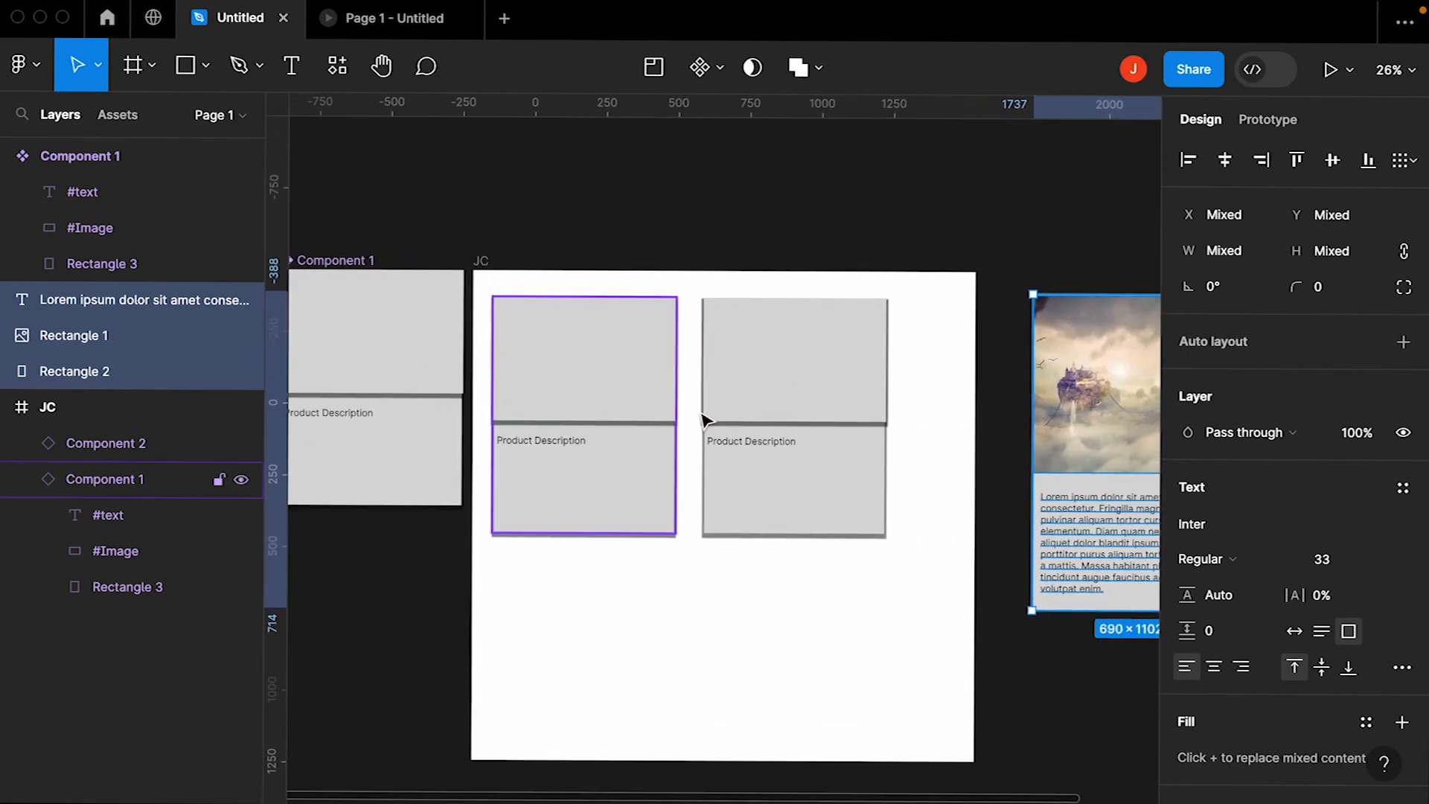
click(781, 422)
click(590, 379)
scroll(590, 380, right, 3)
scroll(590, 380, down, 1)
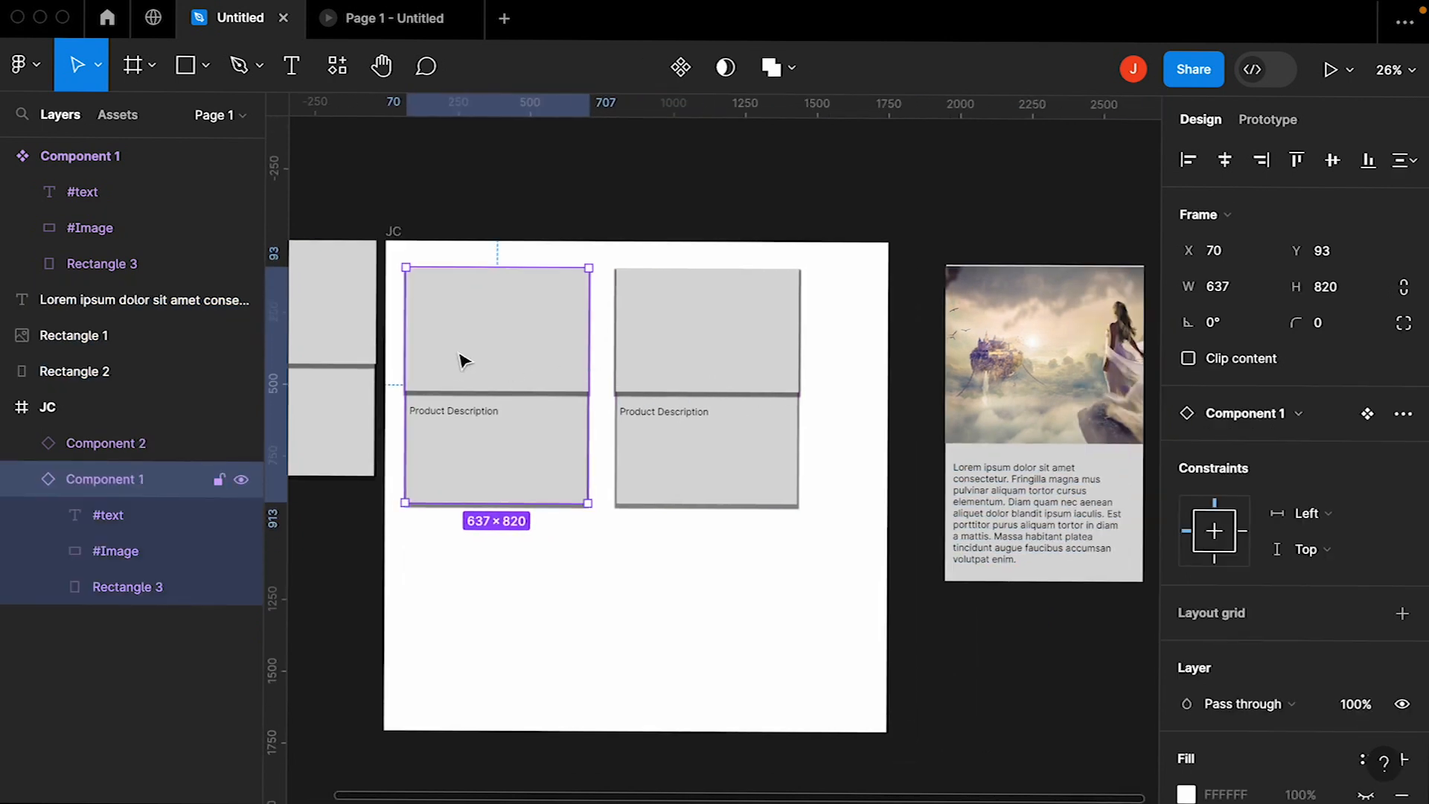
click(765, 363)
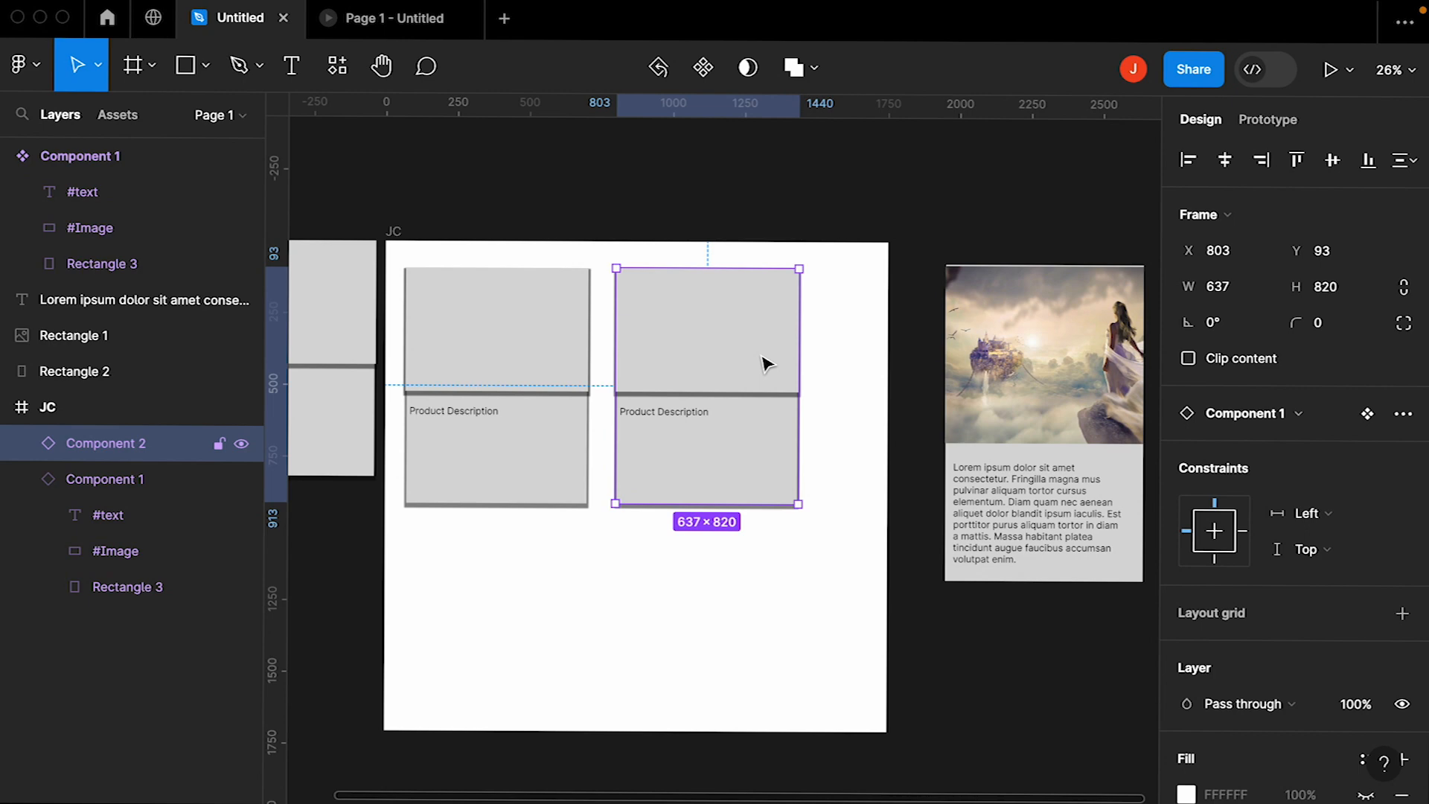
Step: Review the product cards on the Amazon home page in the browser and compare the Google Sheets spreadsheet with the Figma cards
key(ctrl+Right)
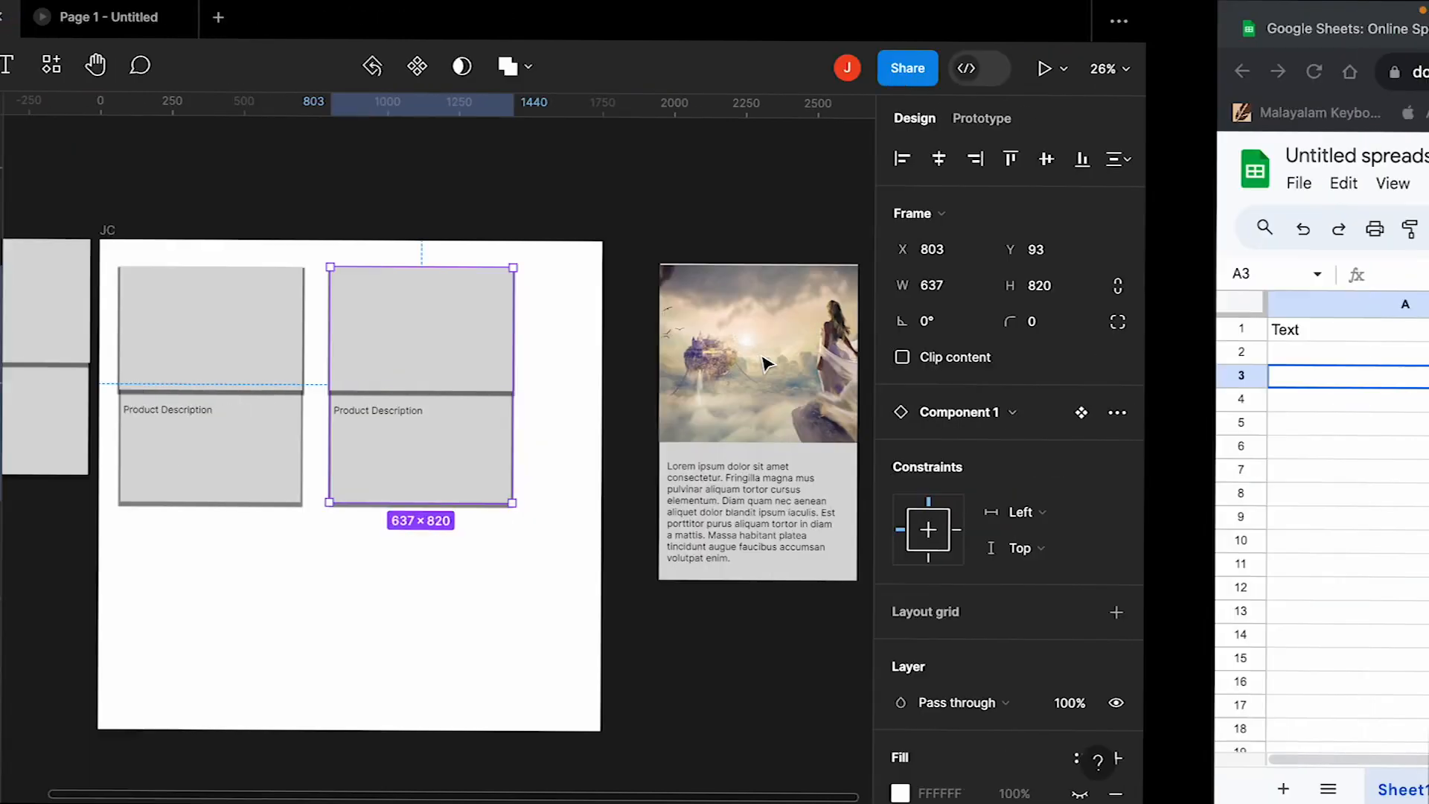
click(881, 39)
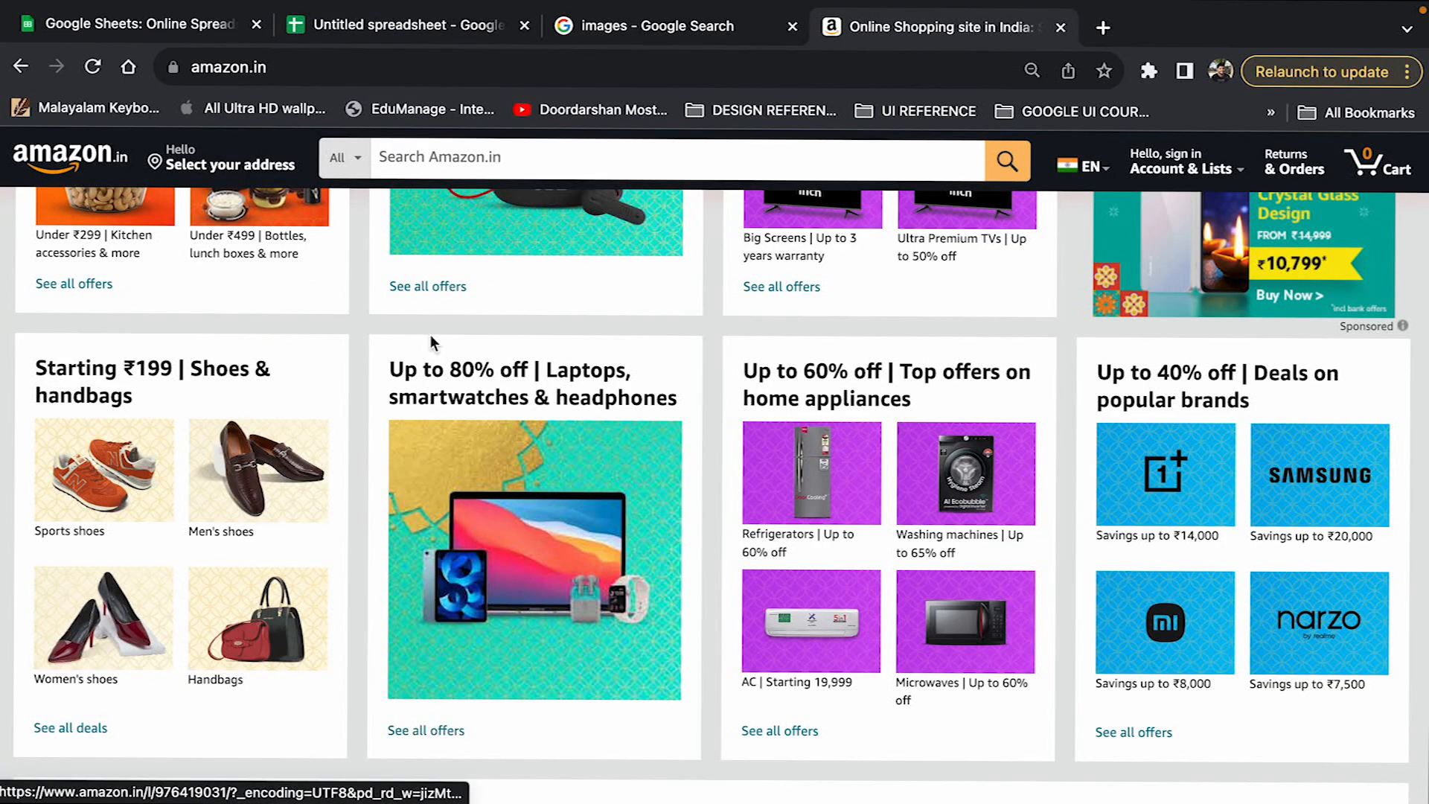
scroll(524, 514, down, 1)
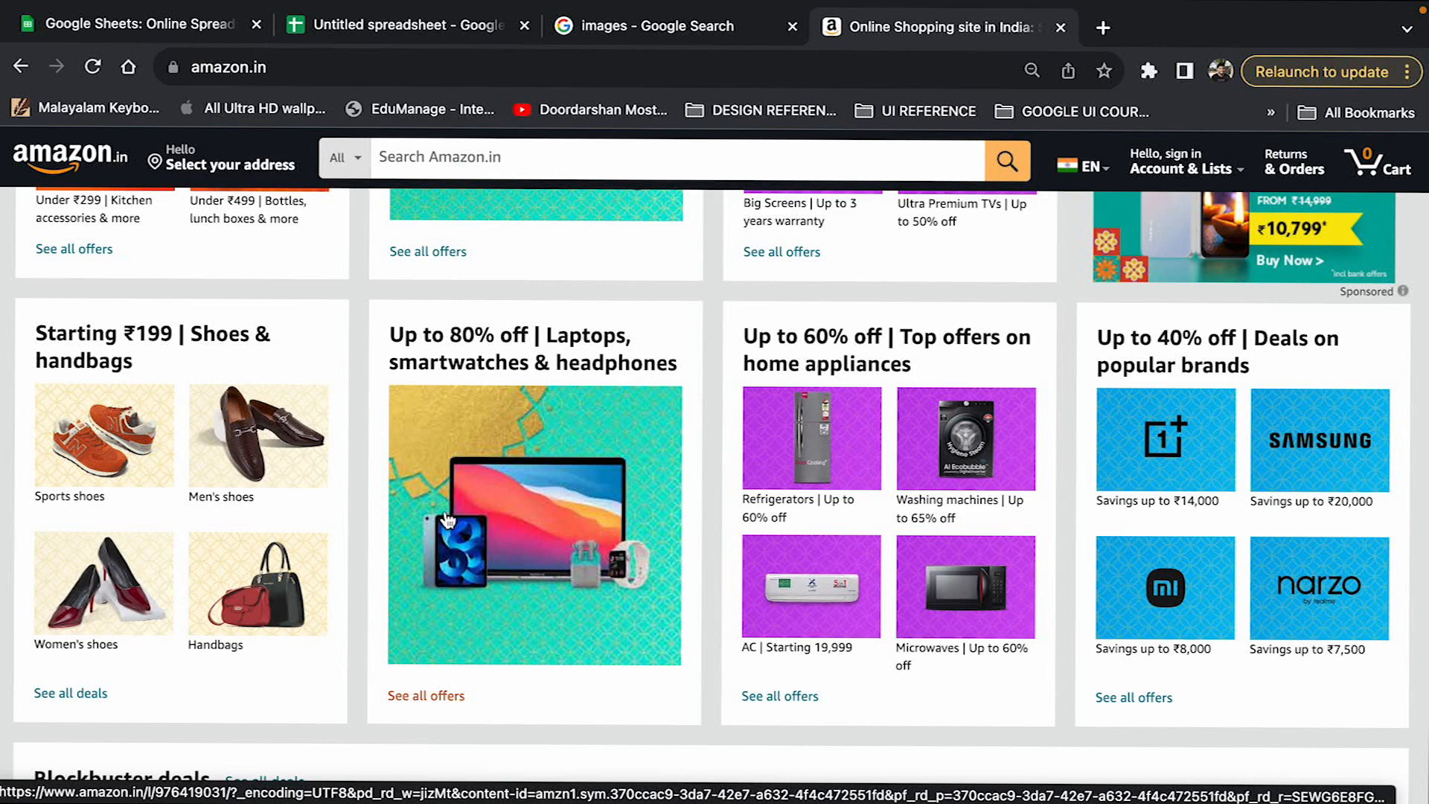
click(451, 27)
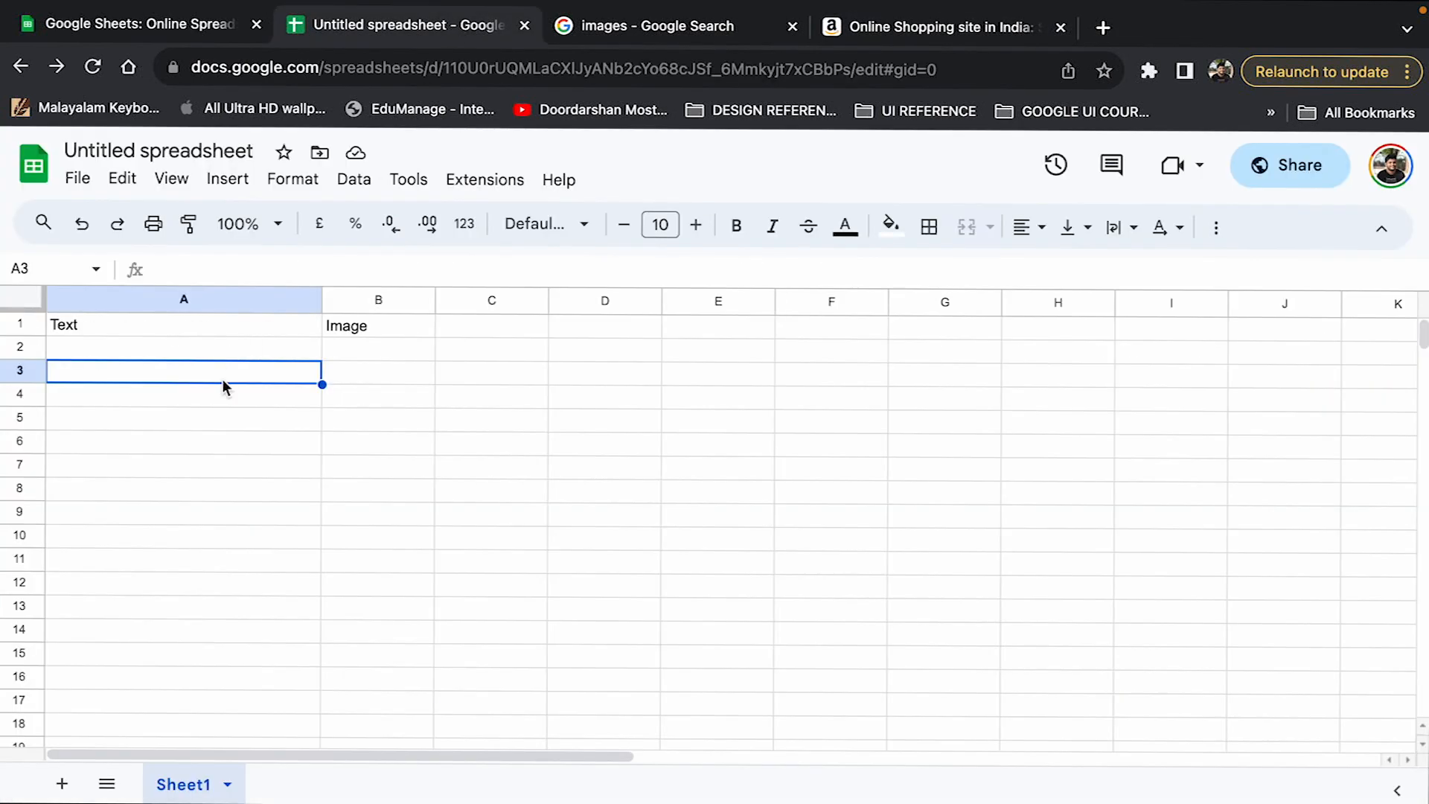
key(ctrl+Left)
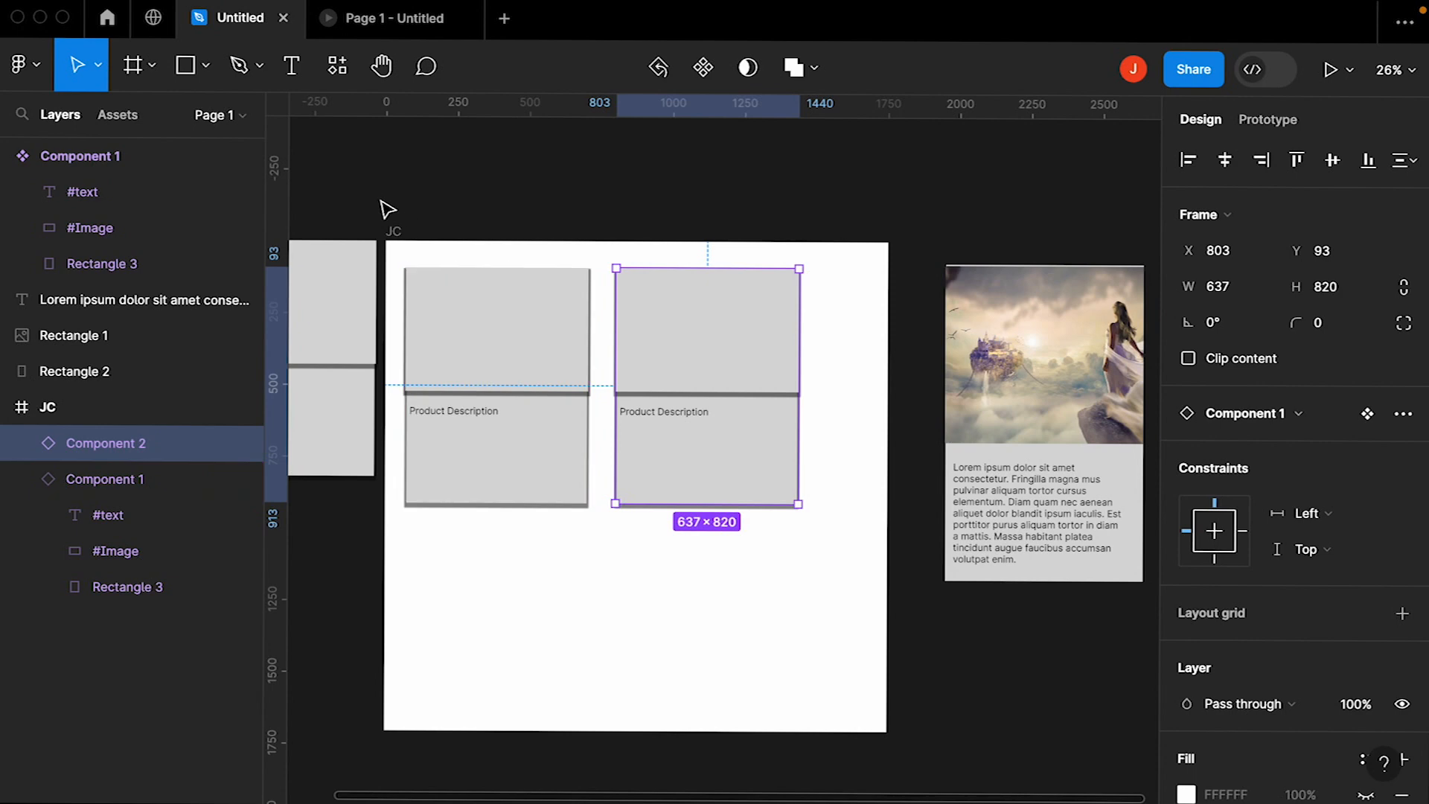
key(ctrl+Right)
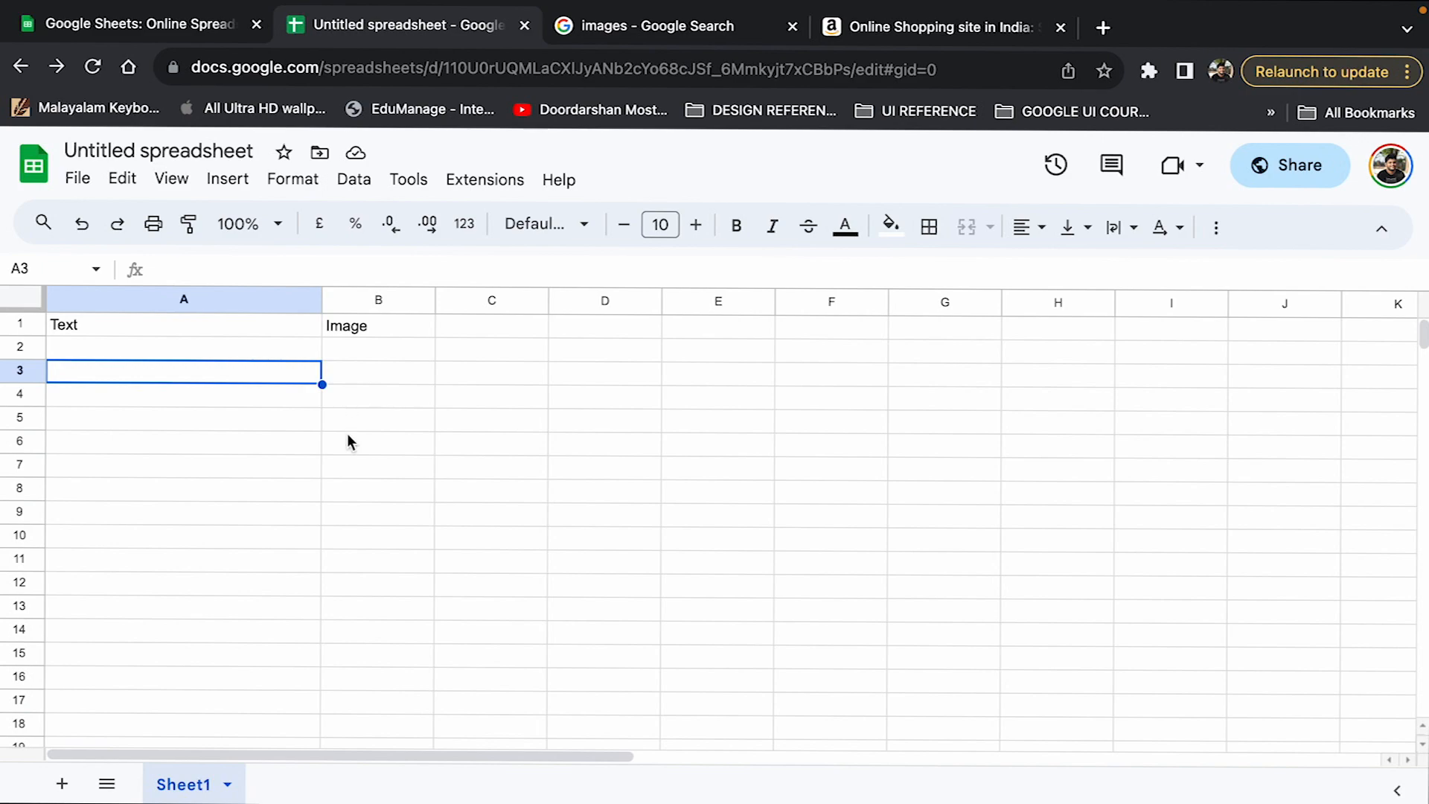
key(ctrl+Left)
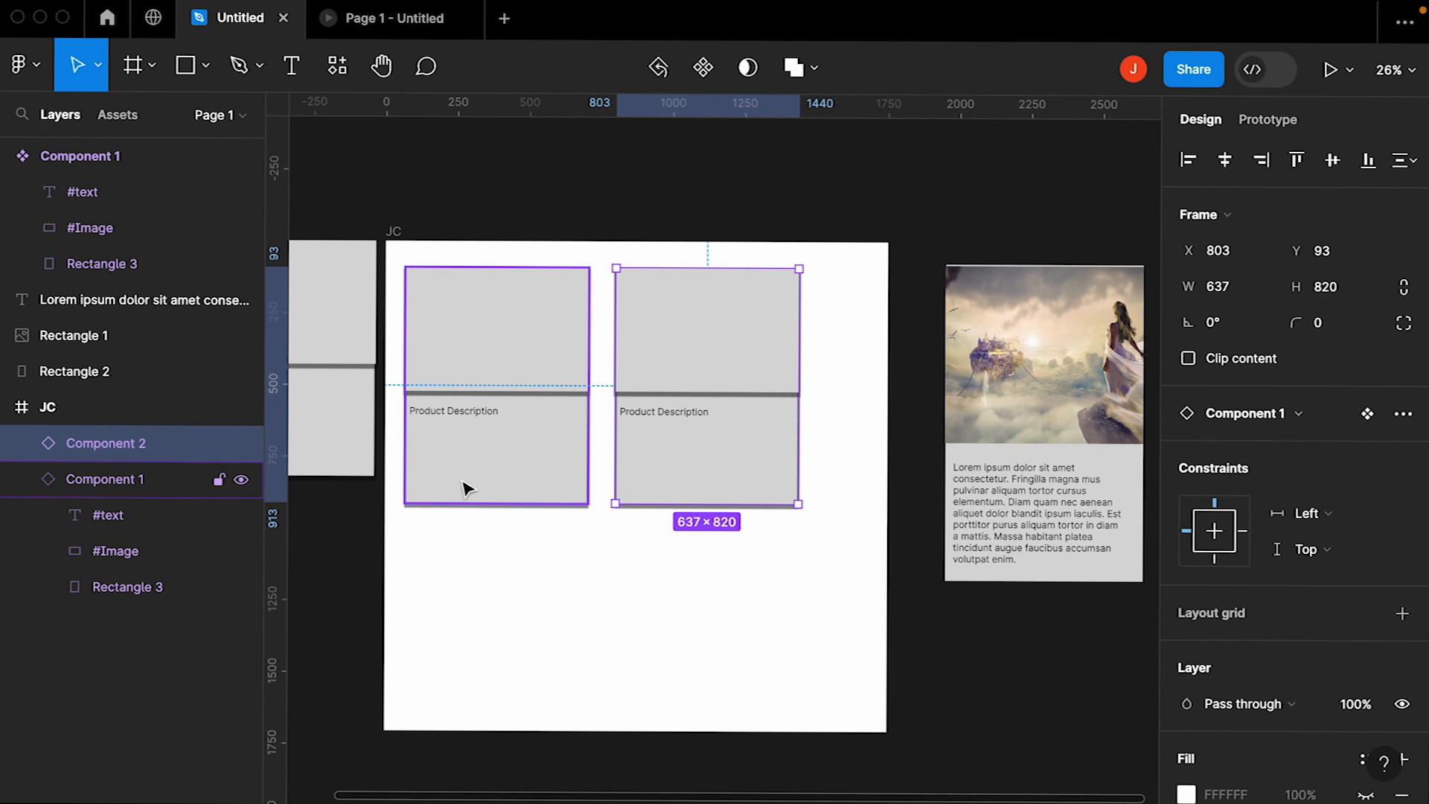
Step: Inspect the first card instance's layers, checking the #Image name of its picture rectangle and the #text name of its description
click(495, 496)
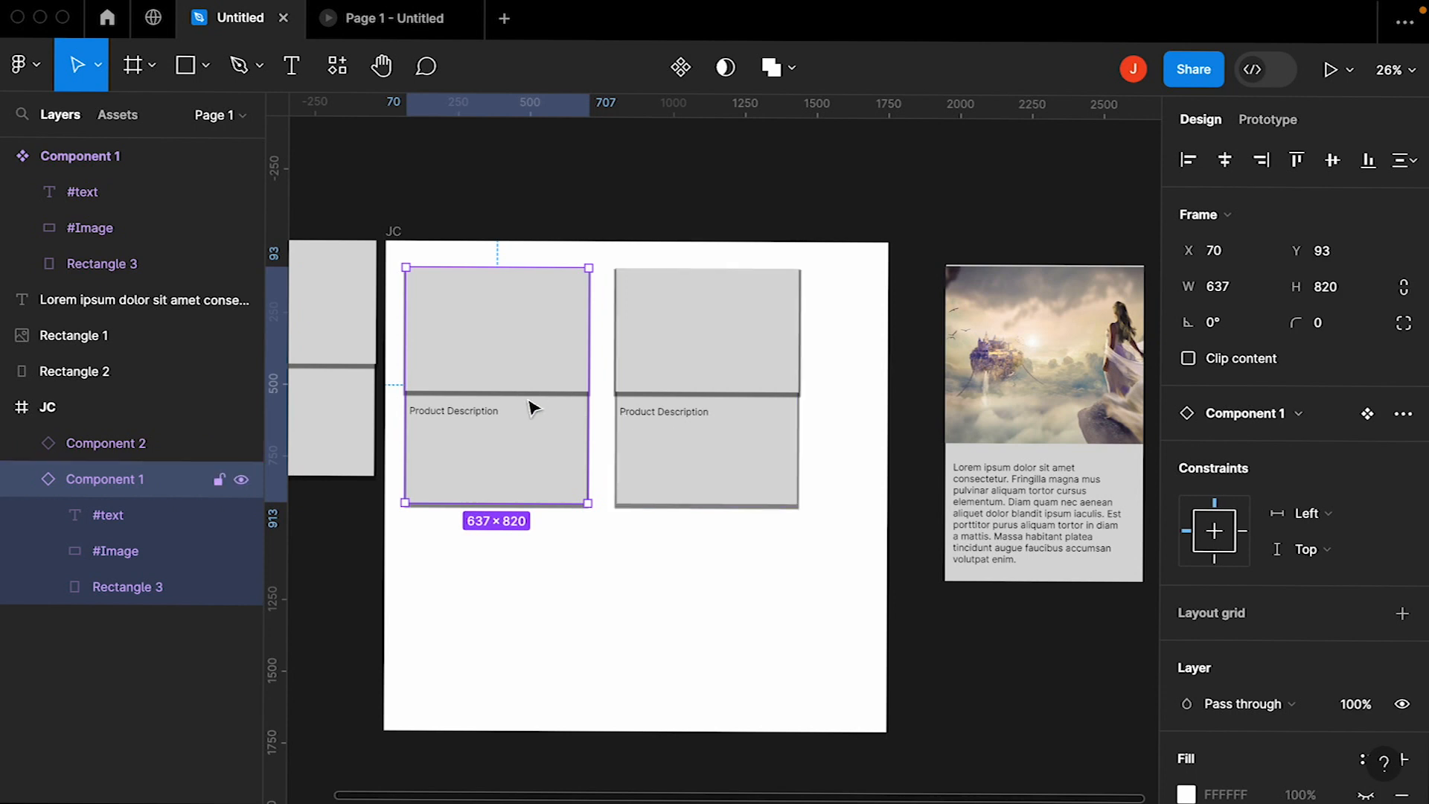
double_click(478, 342)
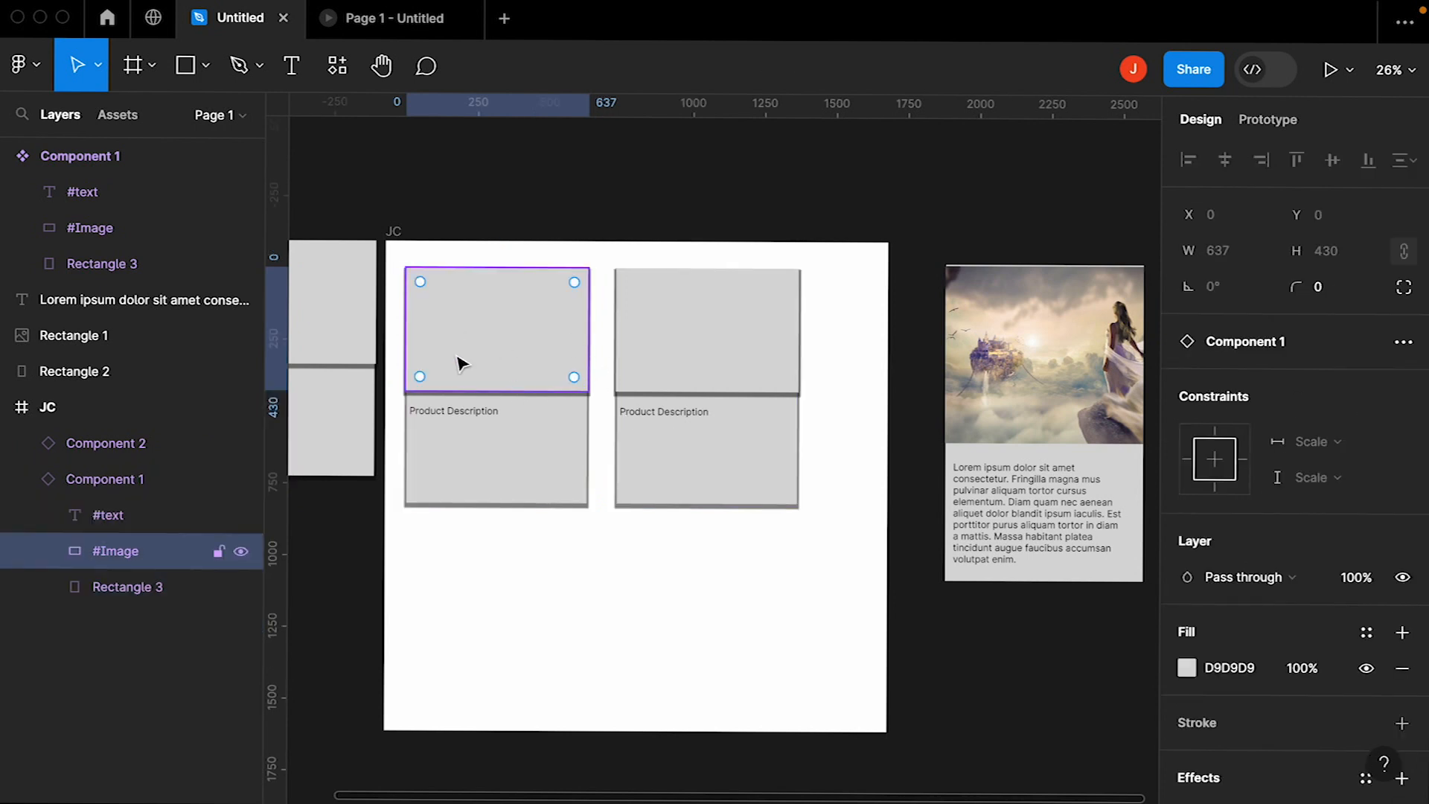
double_click(123, 559)
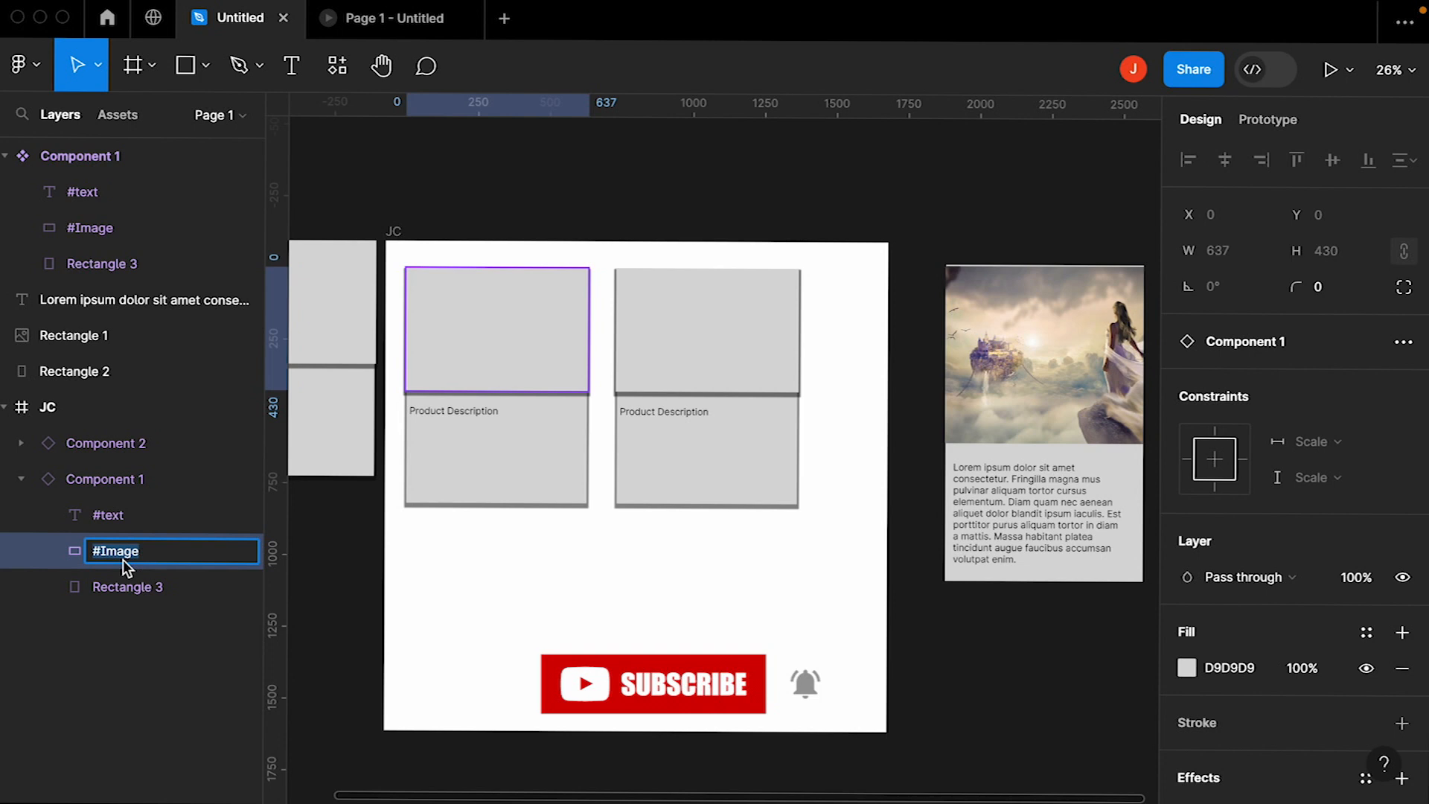
click(473, 422)
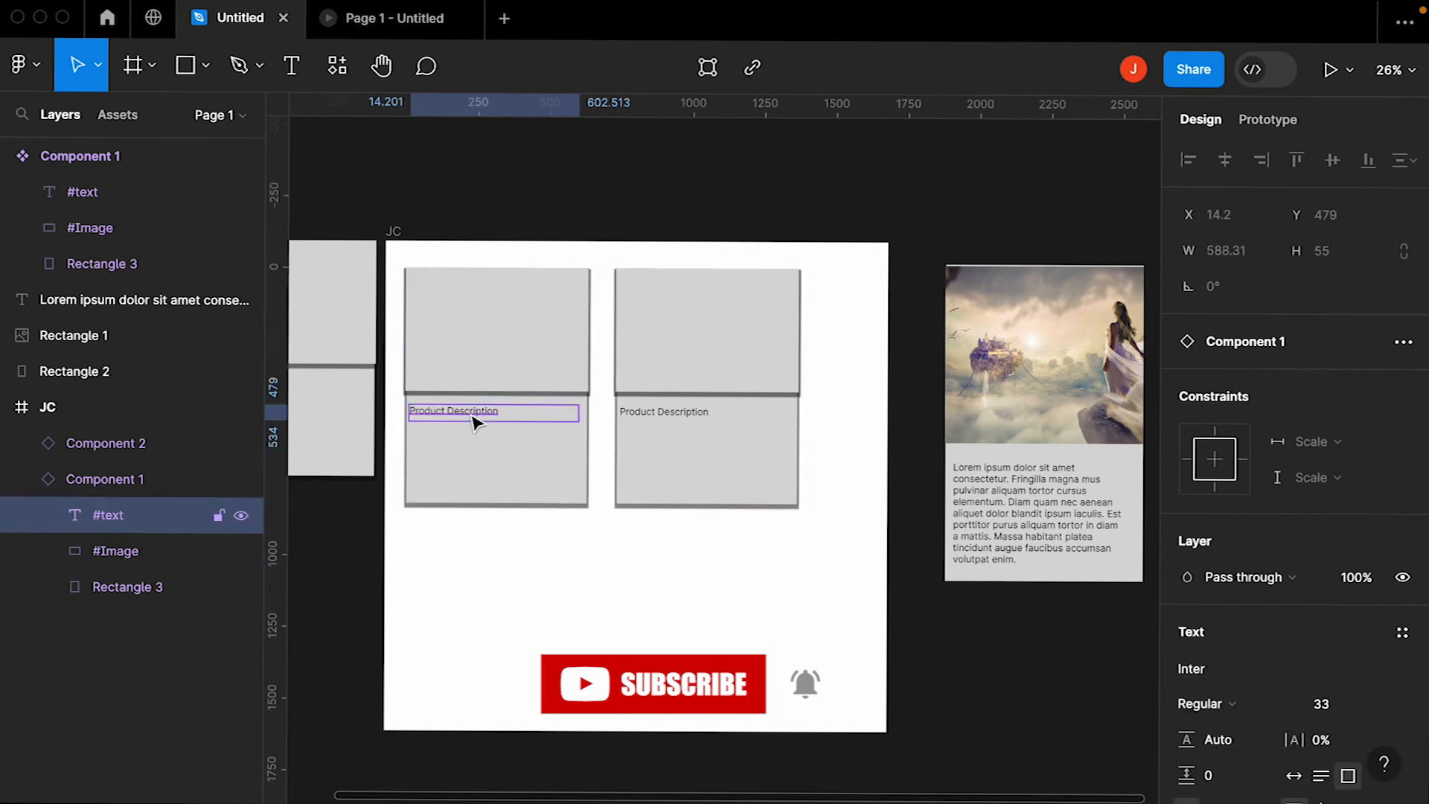
scroll(450, 415, up, 2)
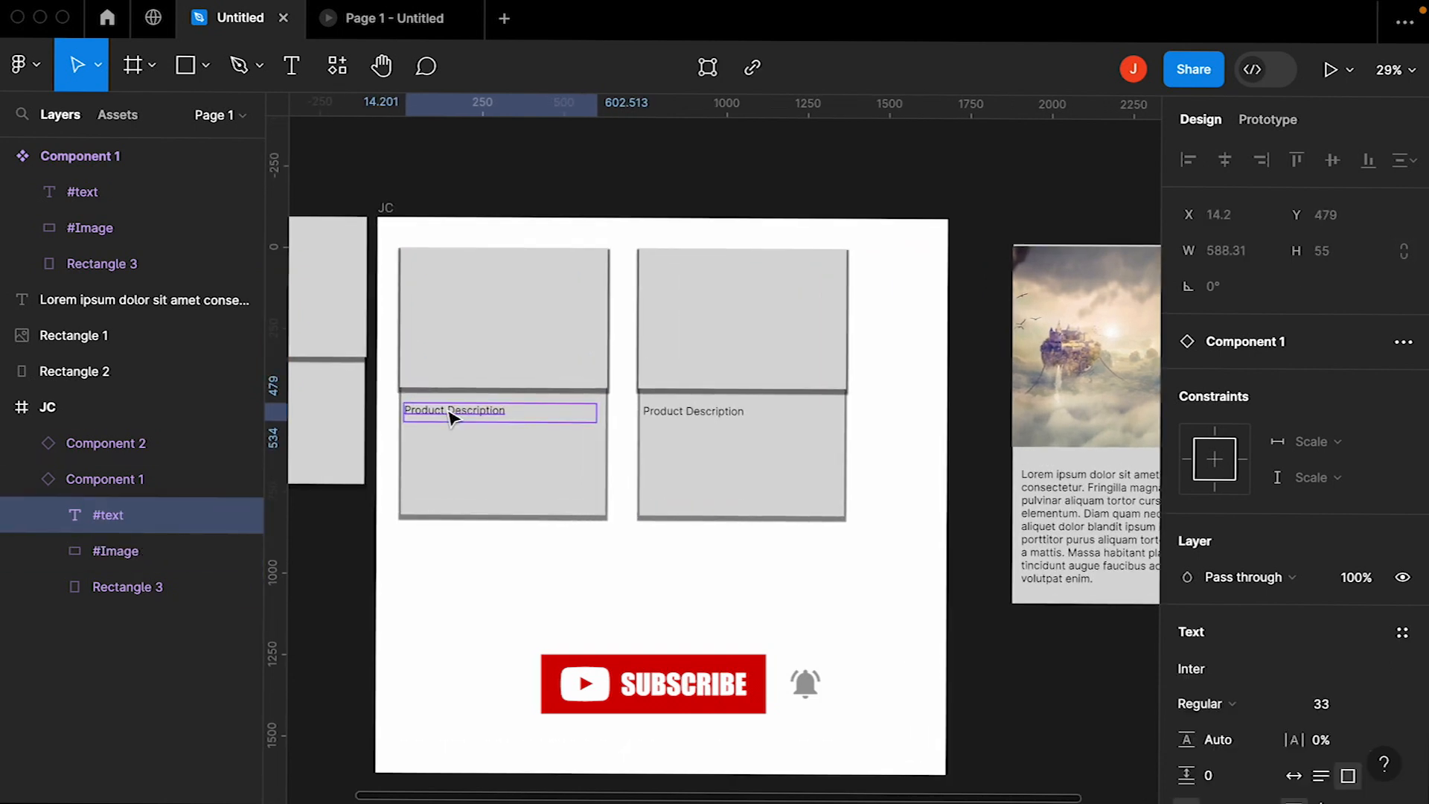
double_click(97, 521)
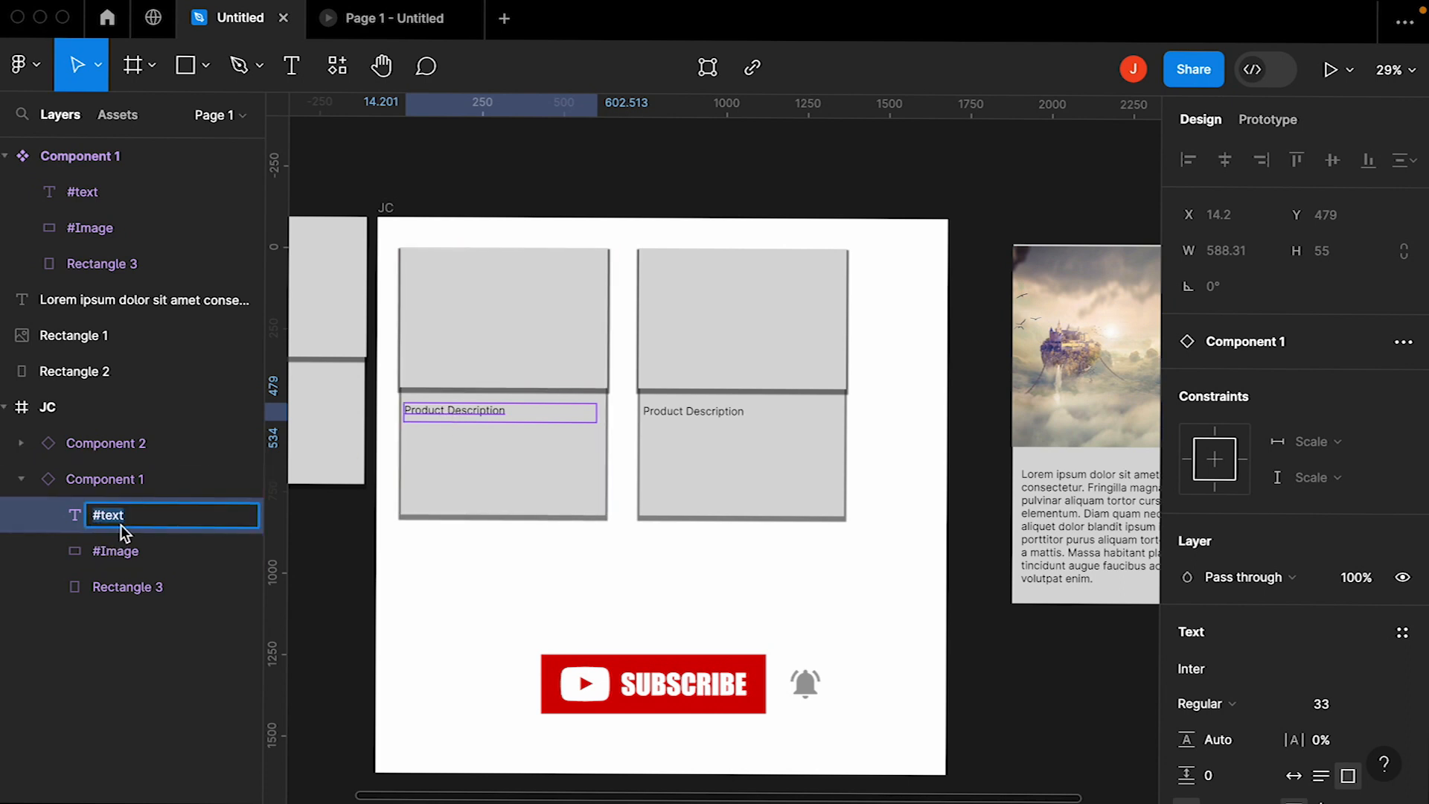
click(498, 504)
scroll(499, 504, up, 1)
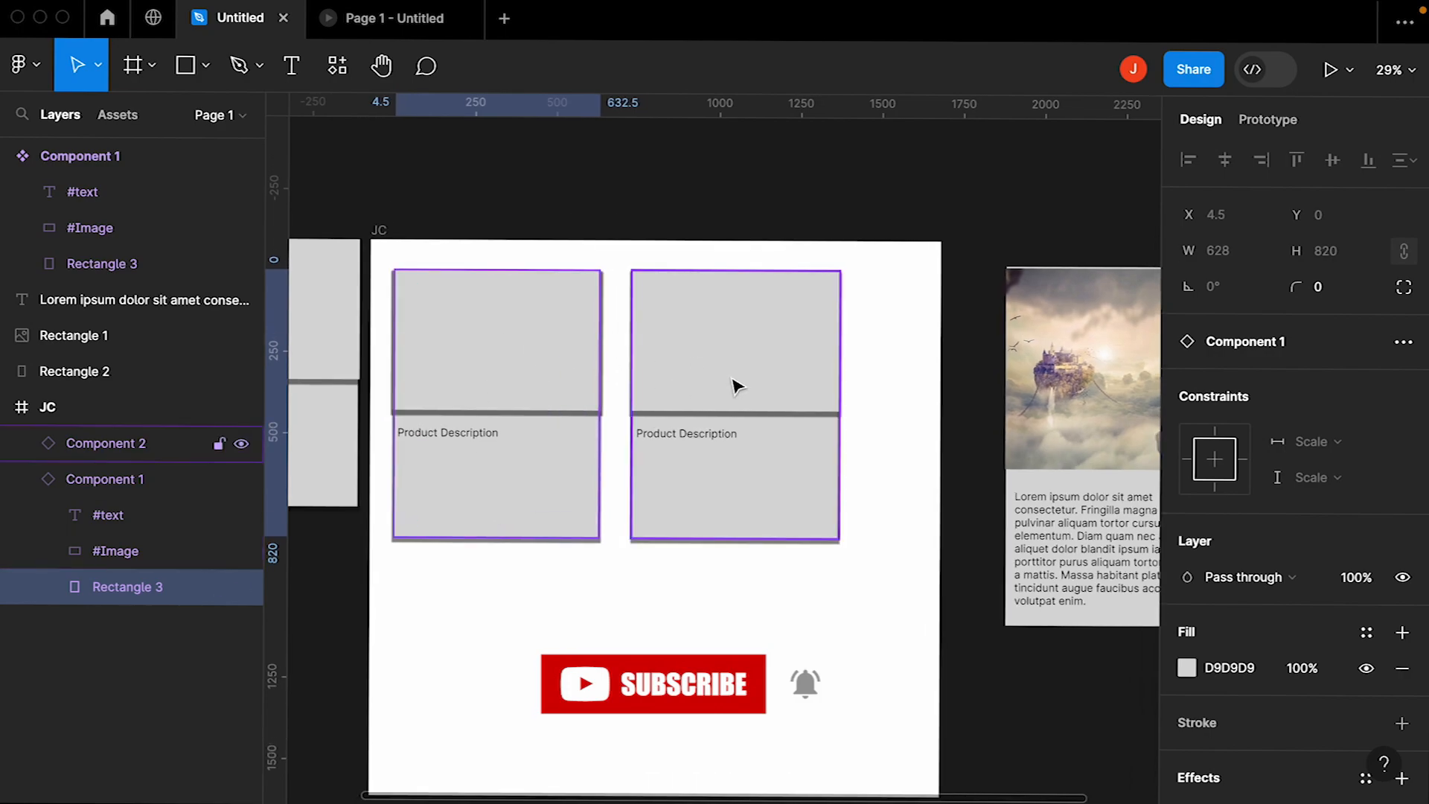
Step: Switch to the Google Sheets spreadsheet and check the Text and Image column headers in row 1
key(ctrl+Right)
key(ctrl+Right)
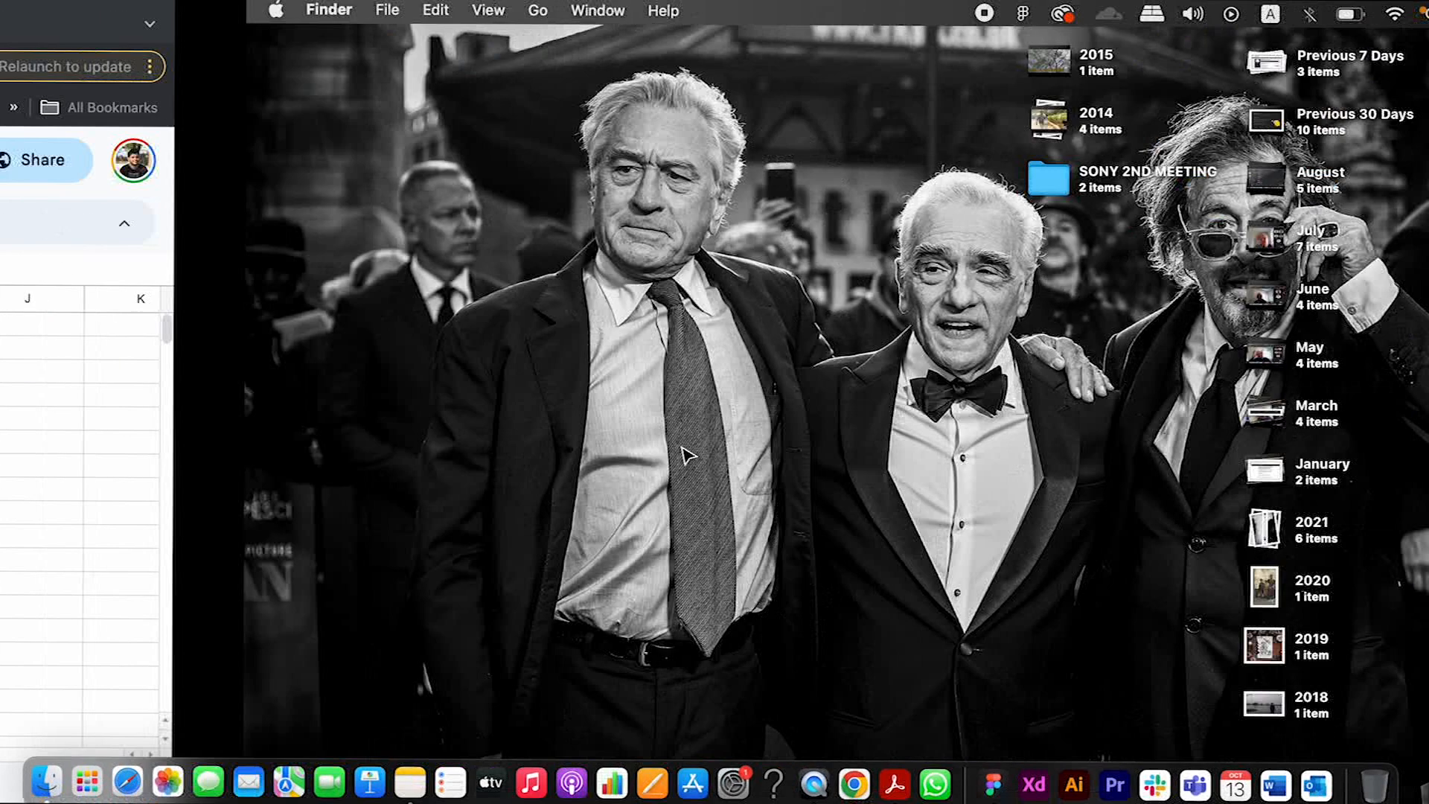
key(ctrl+Left)
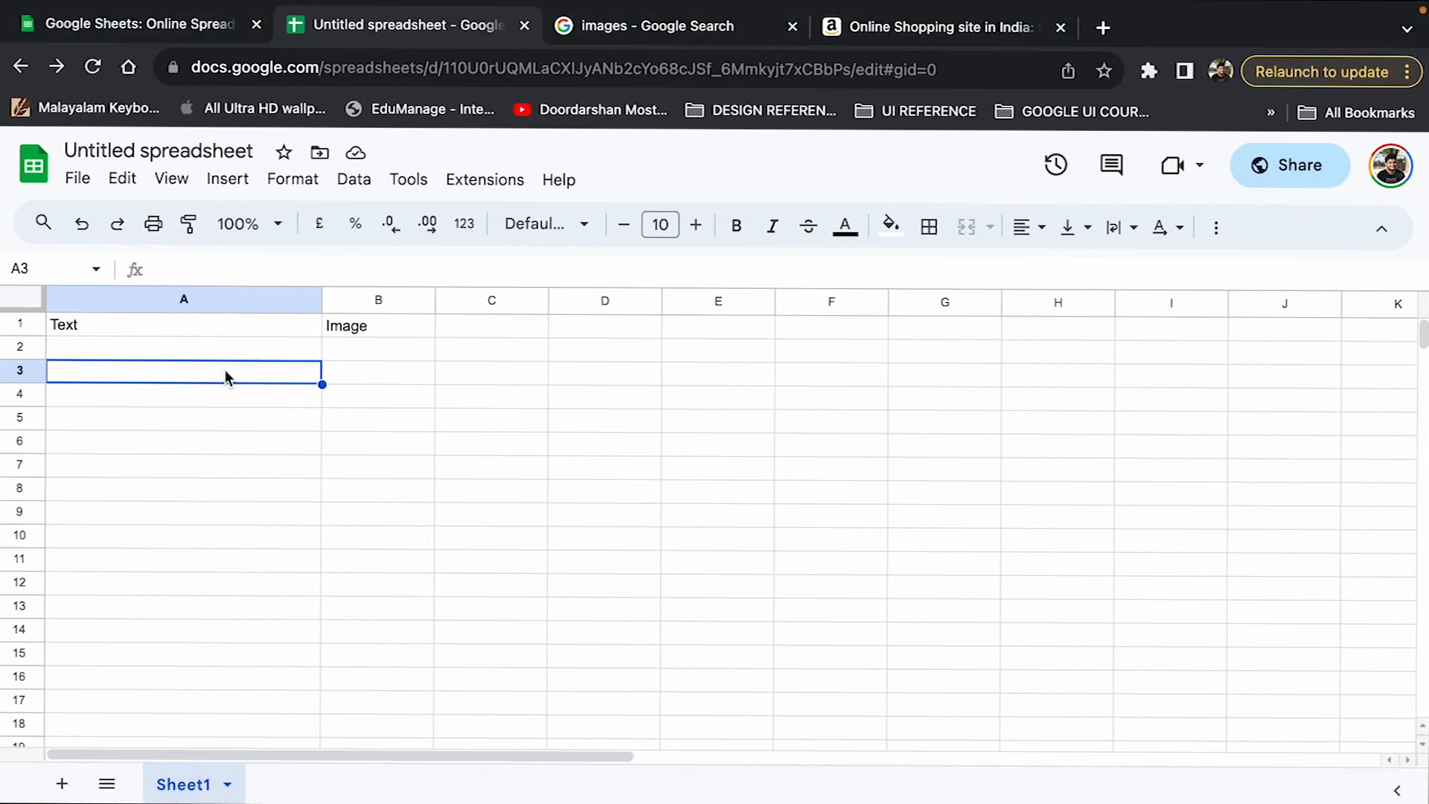
click(181, 349)
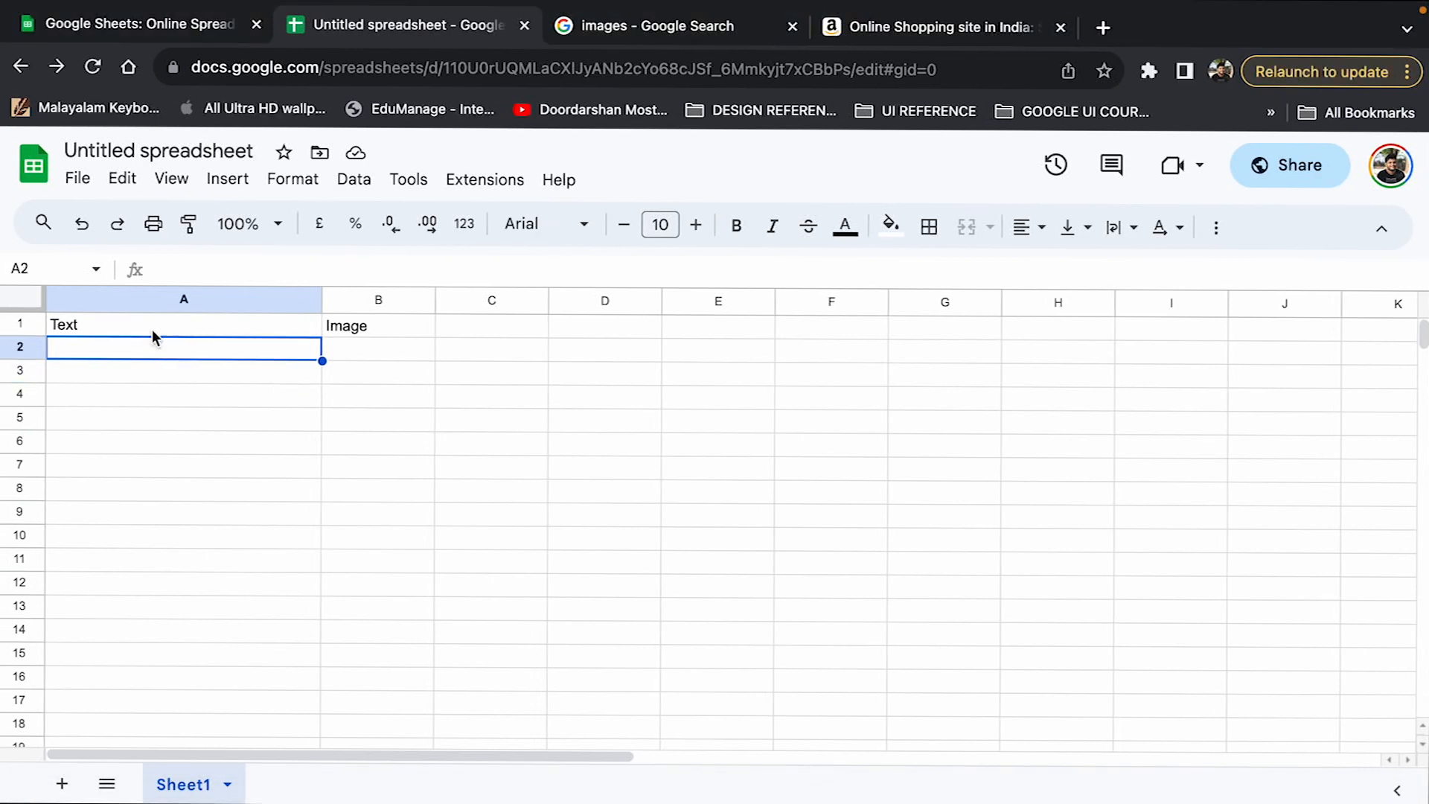
click(134, 323)
double_click(134, 322)
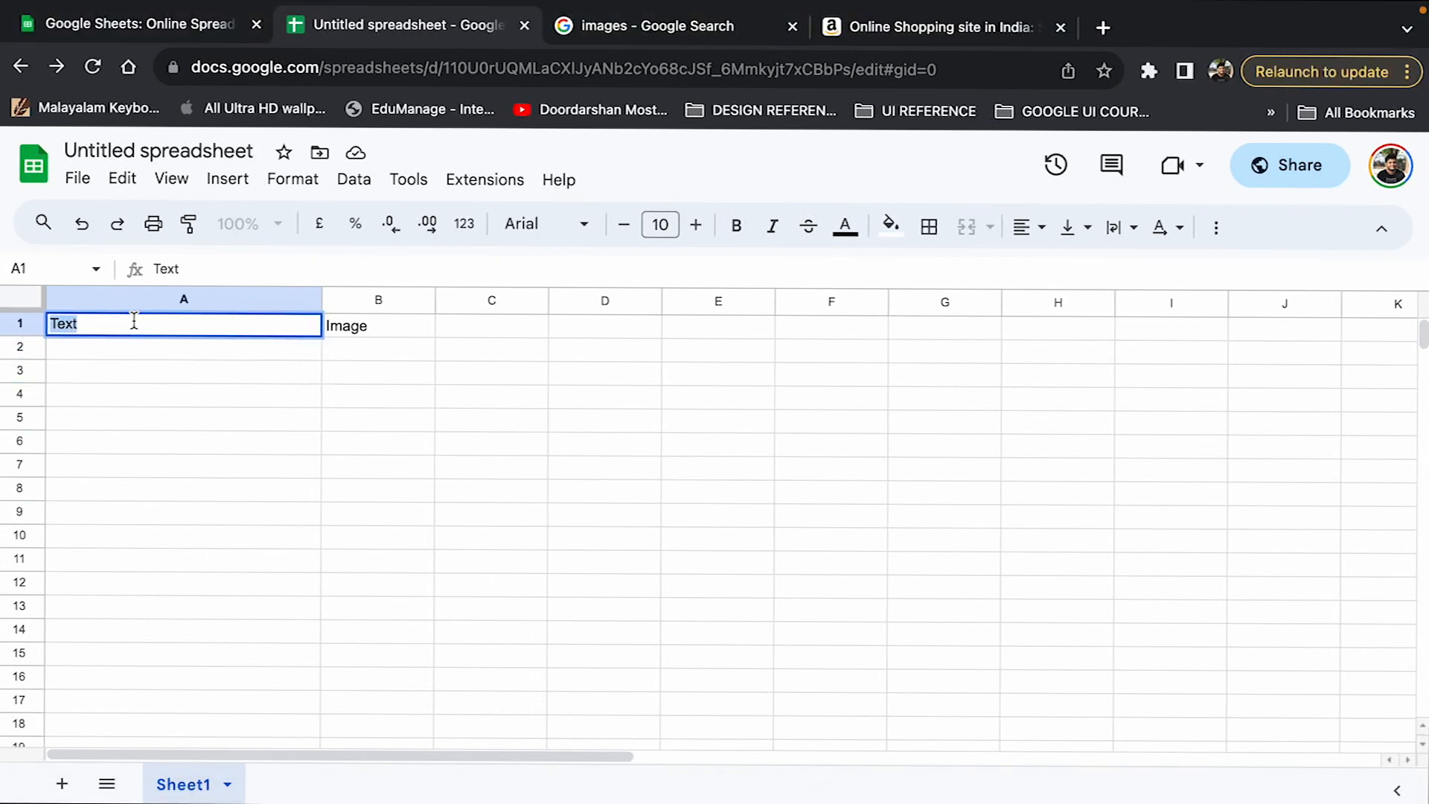
click(381, 336)
Step: Copy "Lorem ipsum dolor sit amet consectetur." from the sample card's text in Figma into cell A2 of the spreadsheet
click(197, 360)
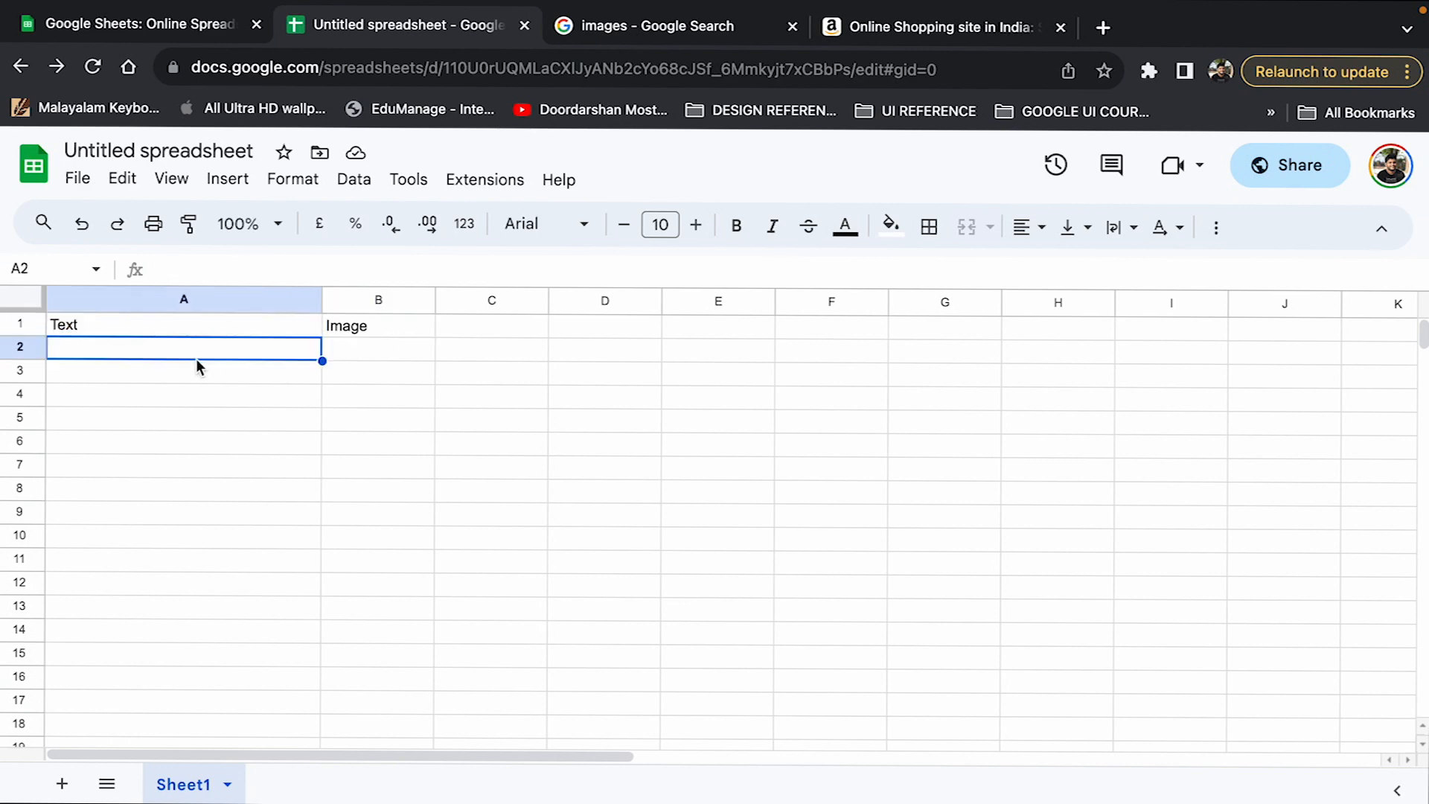
key(ctrl+Left)
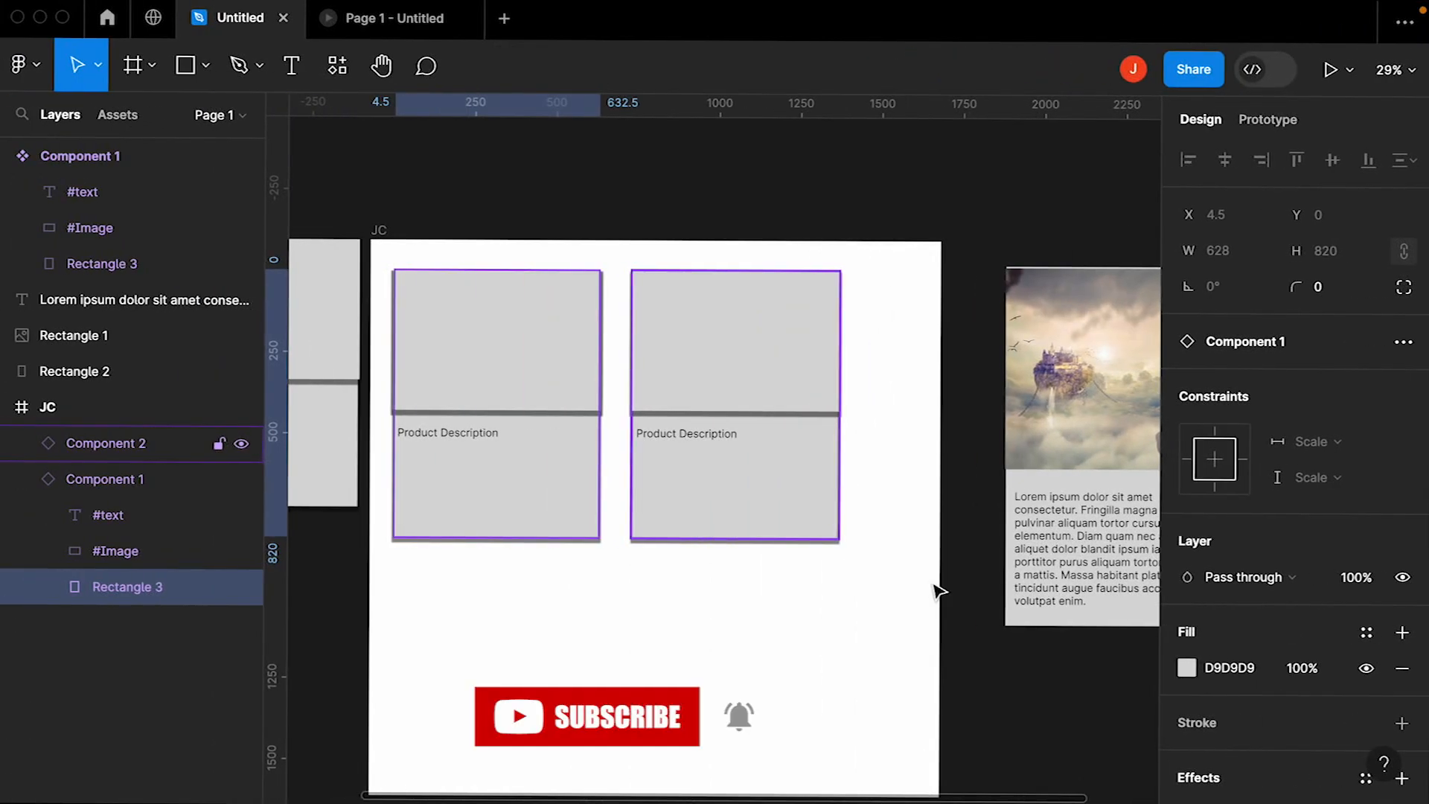
scroll(934, 586, right, 3)
double_click(929, 495)
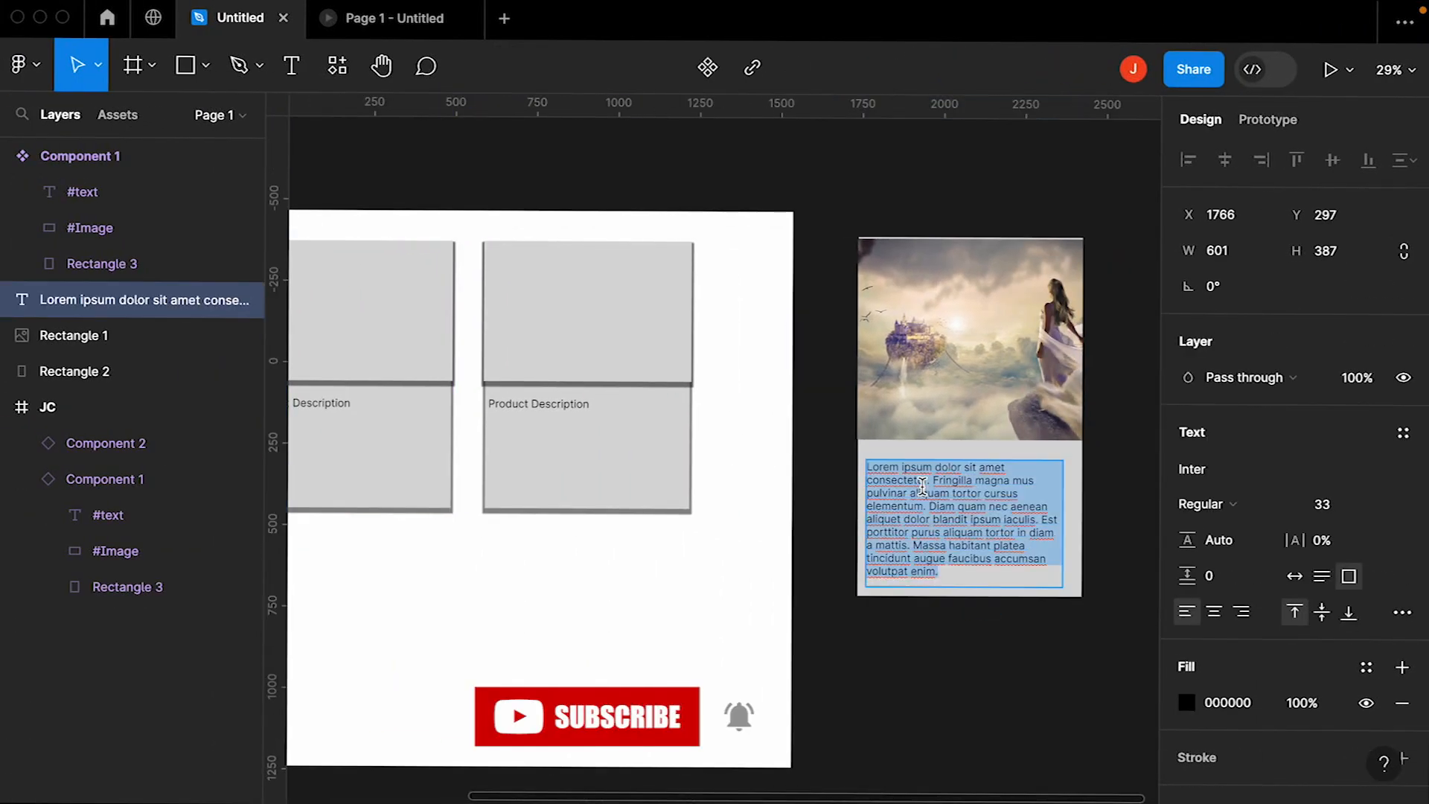
drag(930, 480, 874, 466)
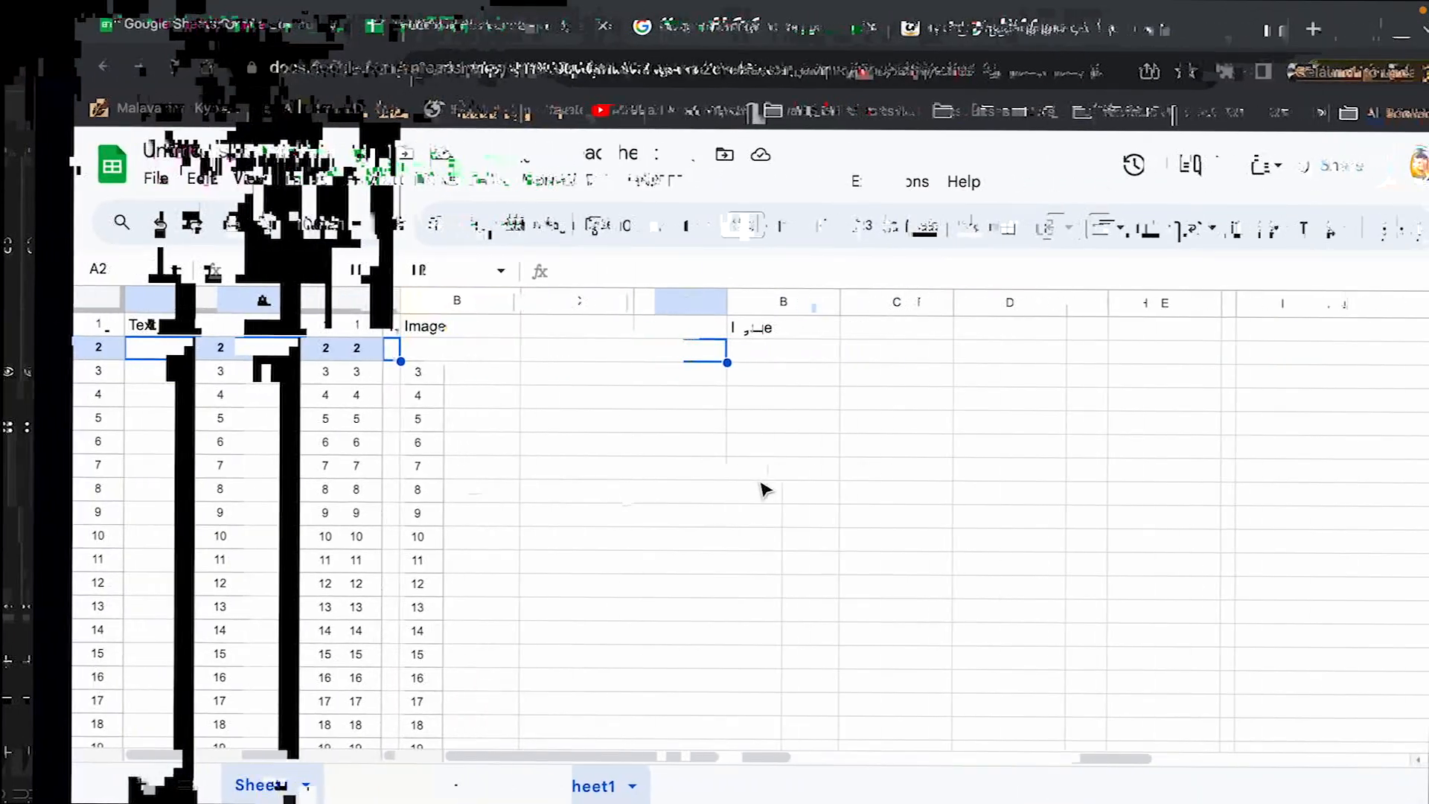
text(Lorem ipsum dolor sit amet consectetur.)
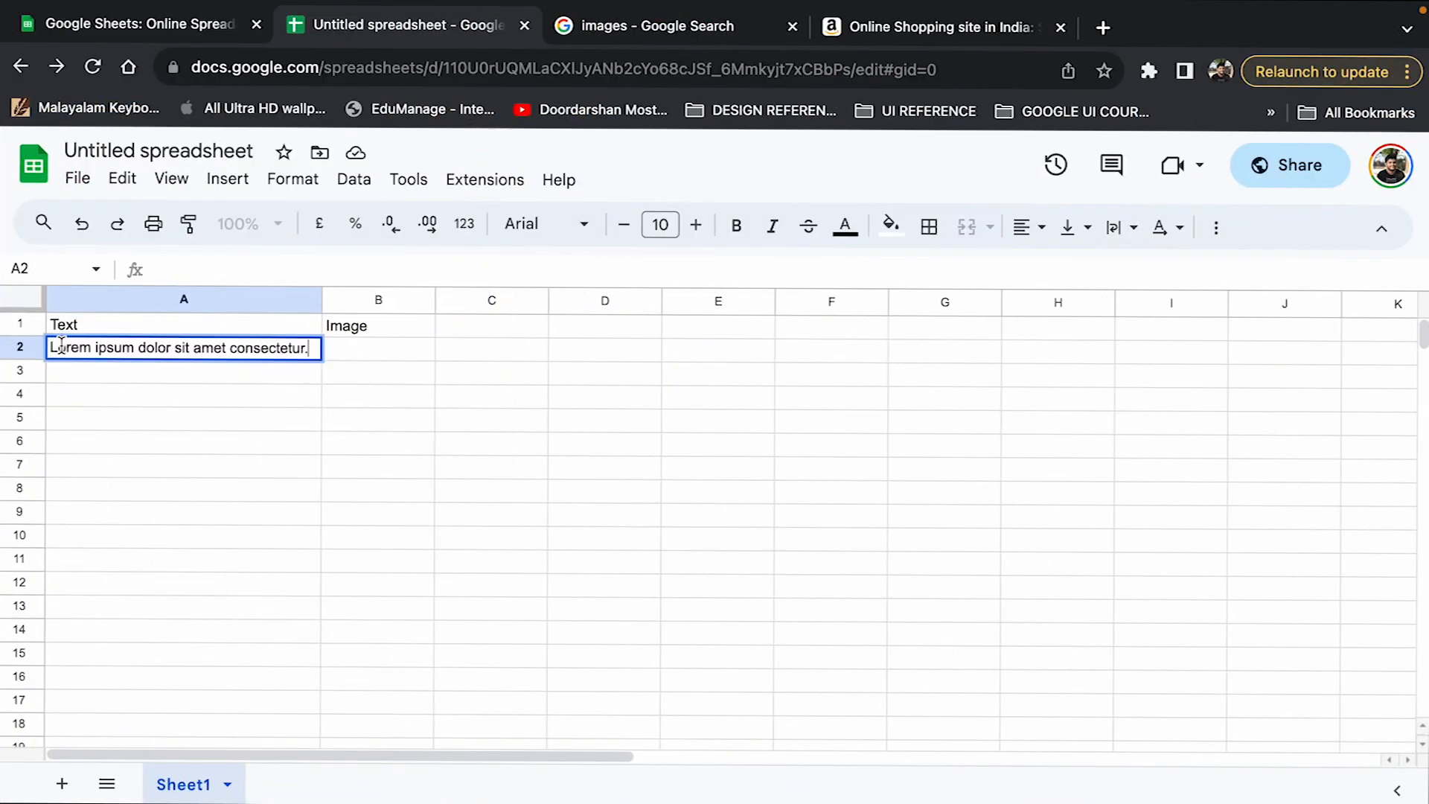
Step: Copy "Fringilla magna mus pulvinar aliquam tortor cursus" from the sample card's text in Figma into cell A3 of the spreadsheet
click(82, 378)
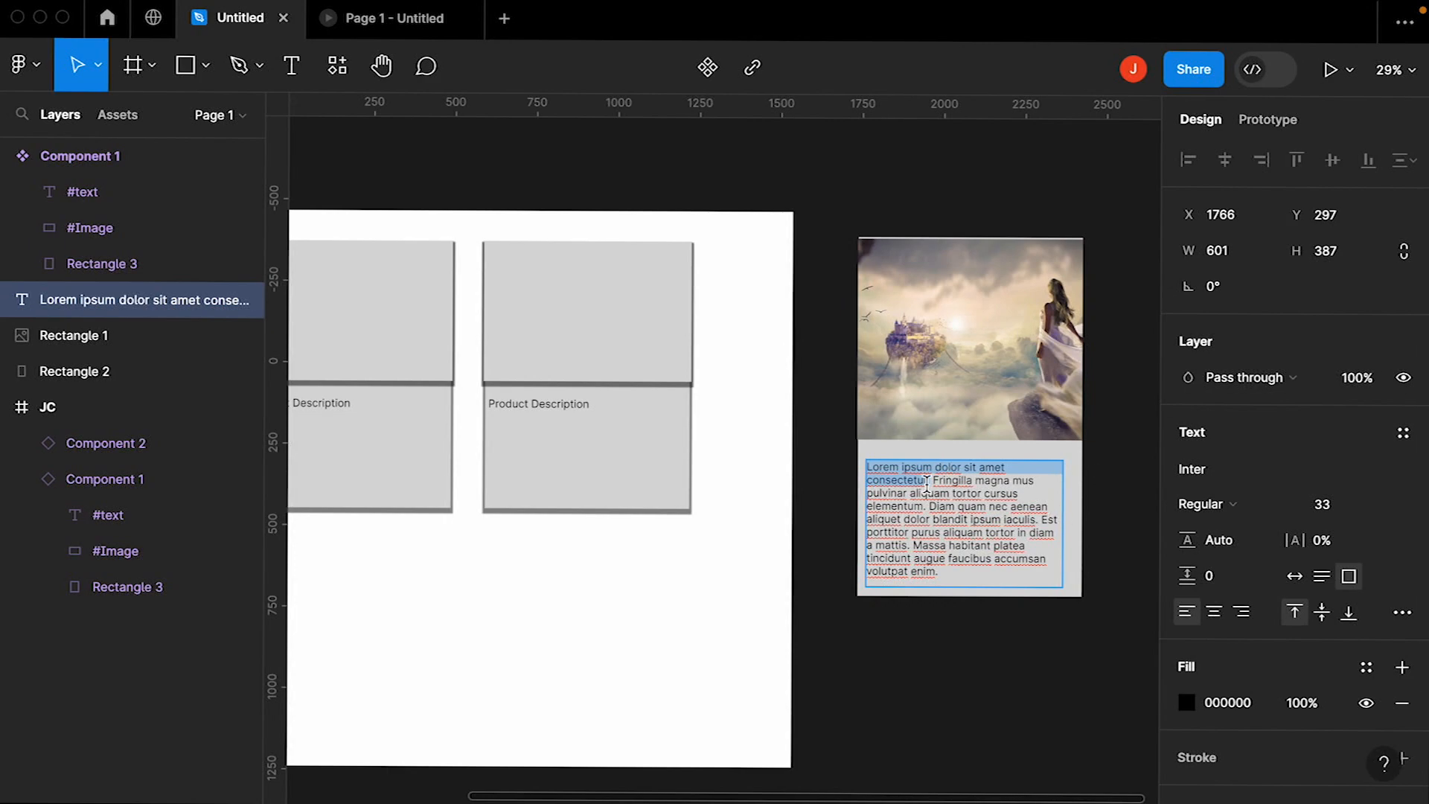
drag(931, 481, 1021, 496)
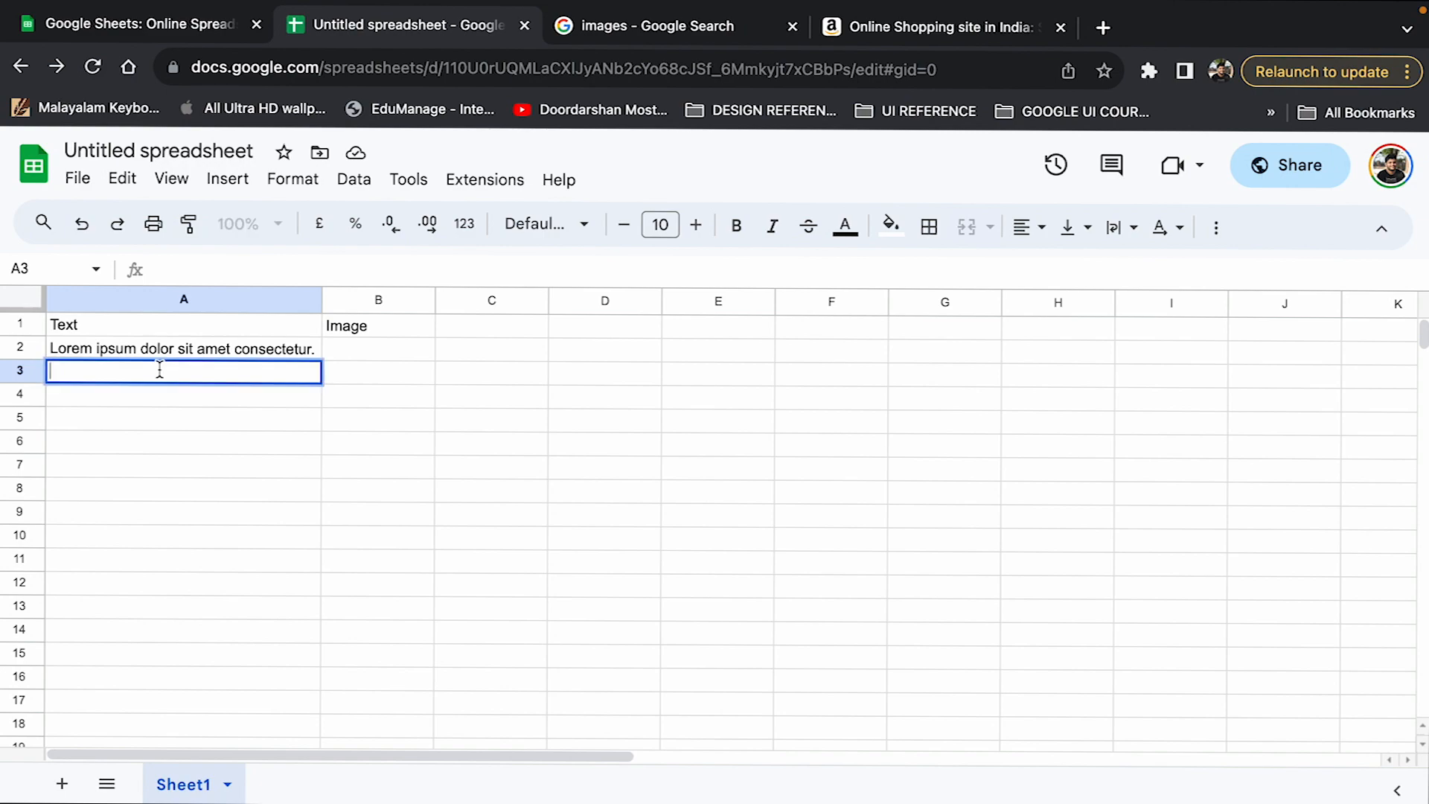
text(Fringilla magna mus pulvinar aliquam tortor cursus)
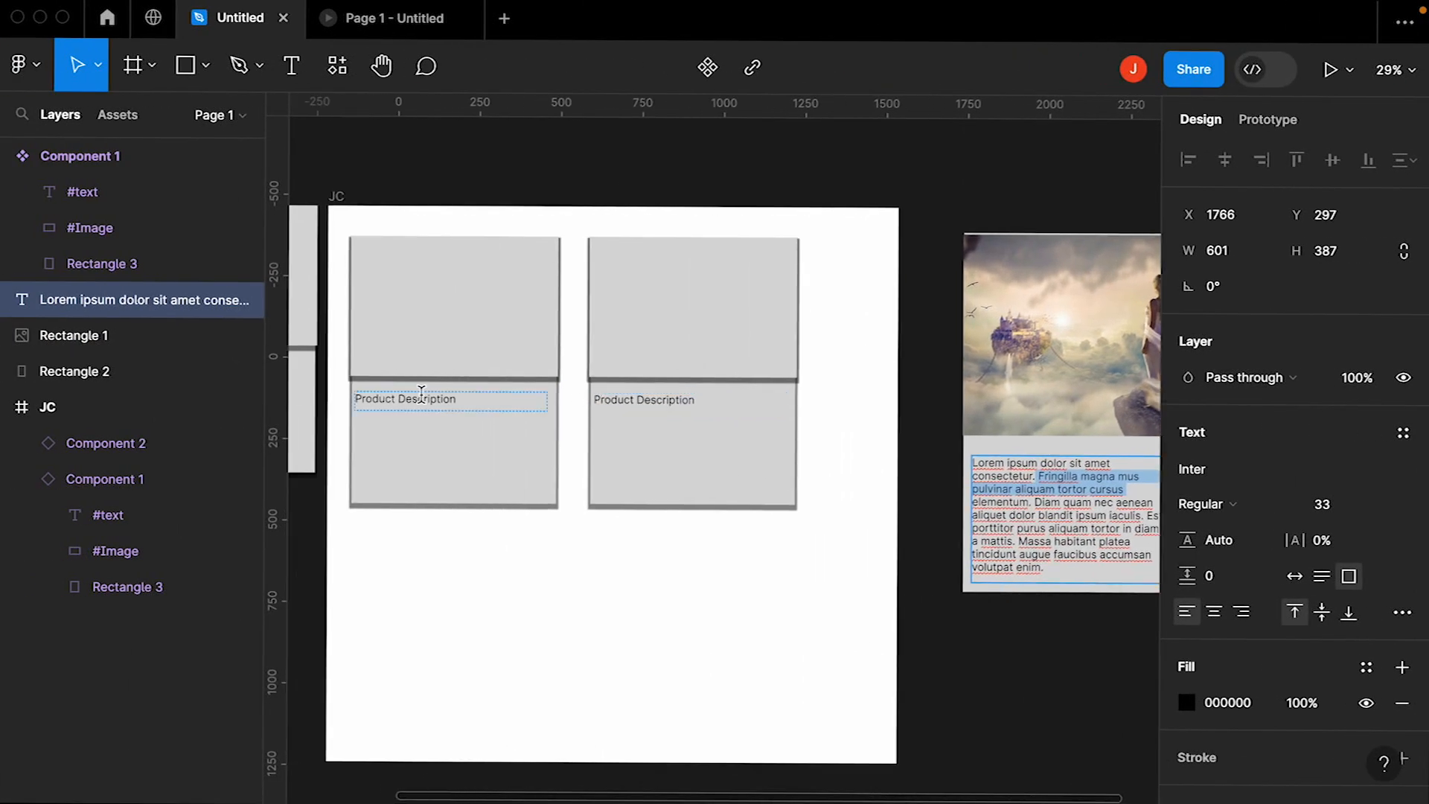
scroll(424, 402, up, 2)
scroll(418, 437, up, 2)
scroll(418, 437, up, 2)
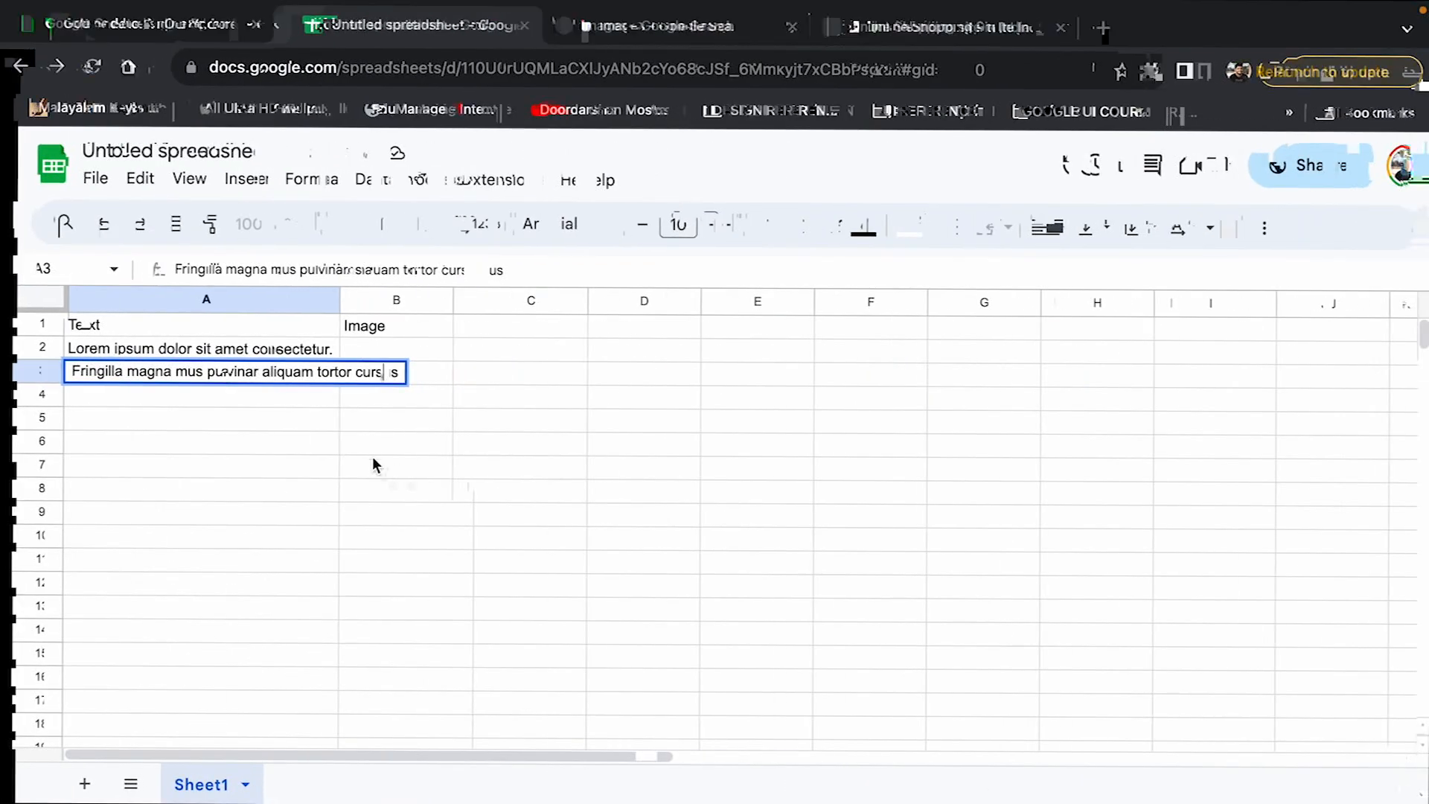
Step: Widen column A of the spreadsheet so the full description in cell A3 fits within it
click(184, 355)
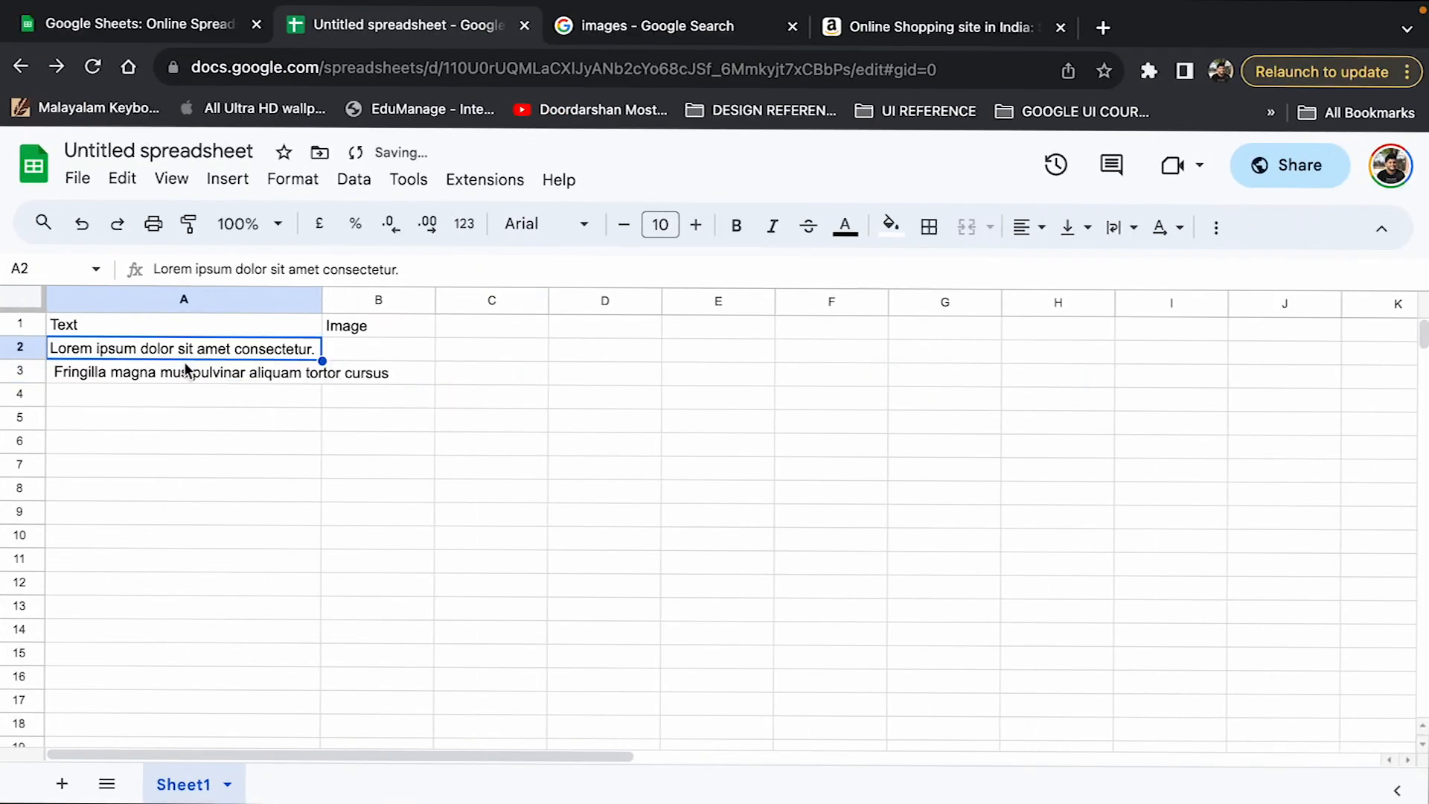
click(185, 377)
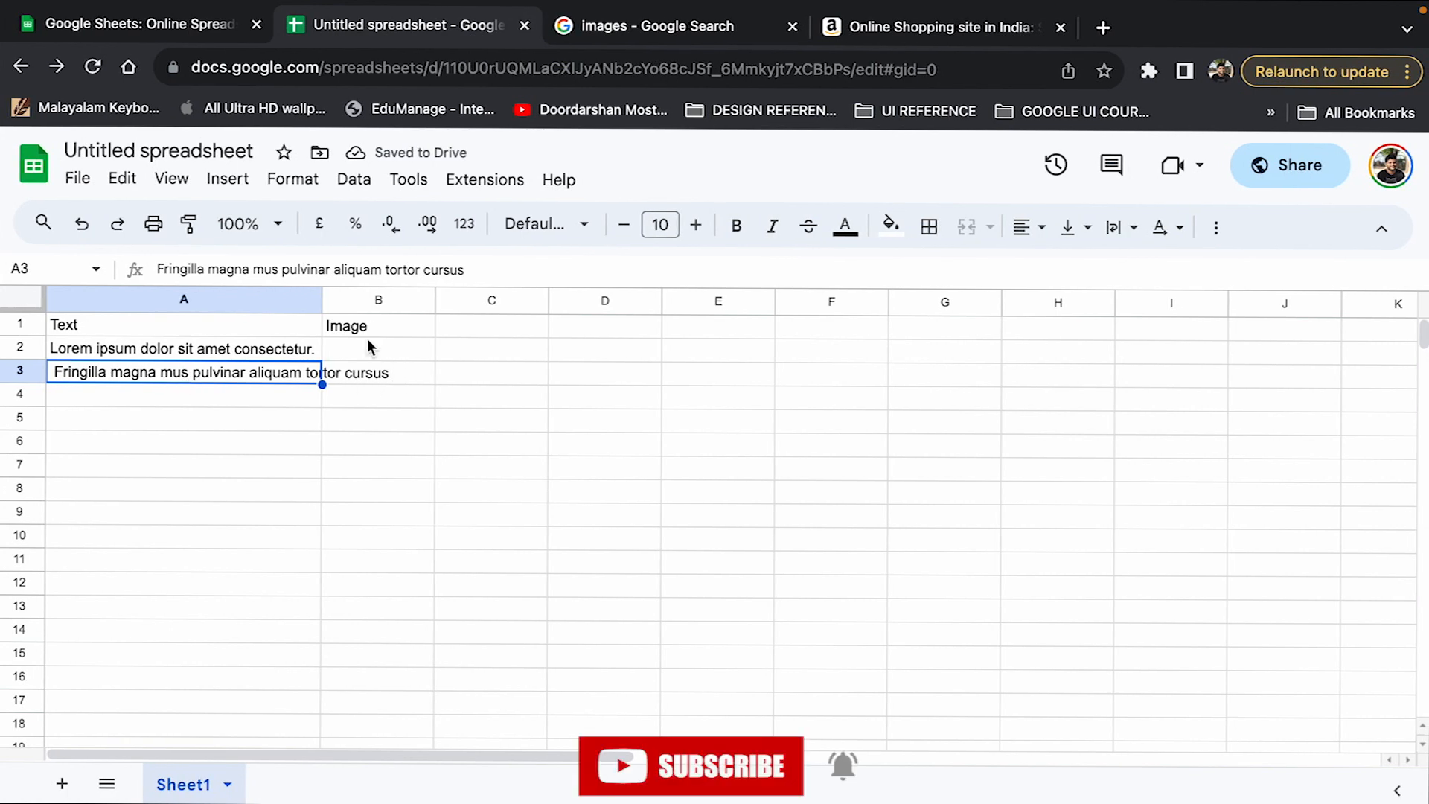
drag(320, 300, 395, 300)
click(464, 336)
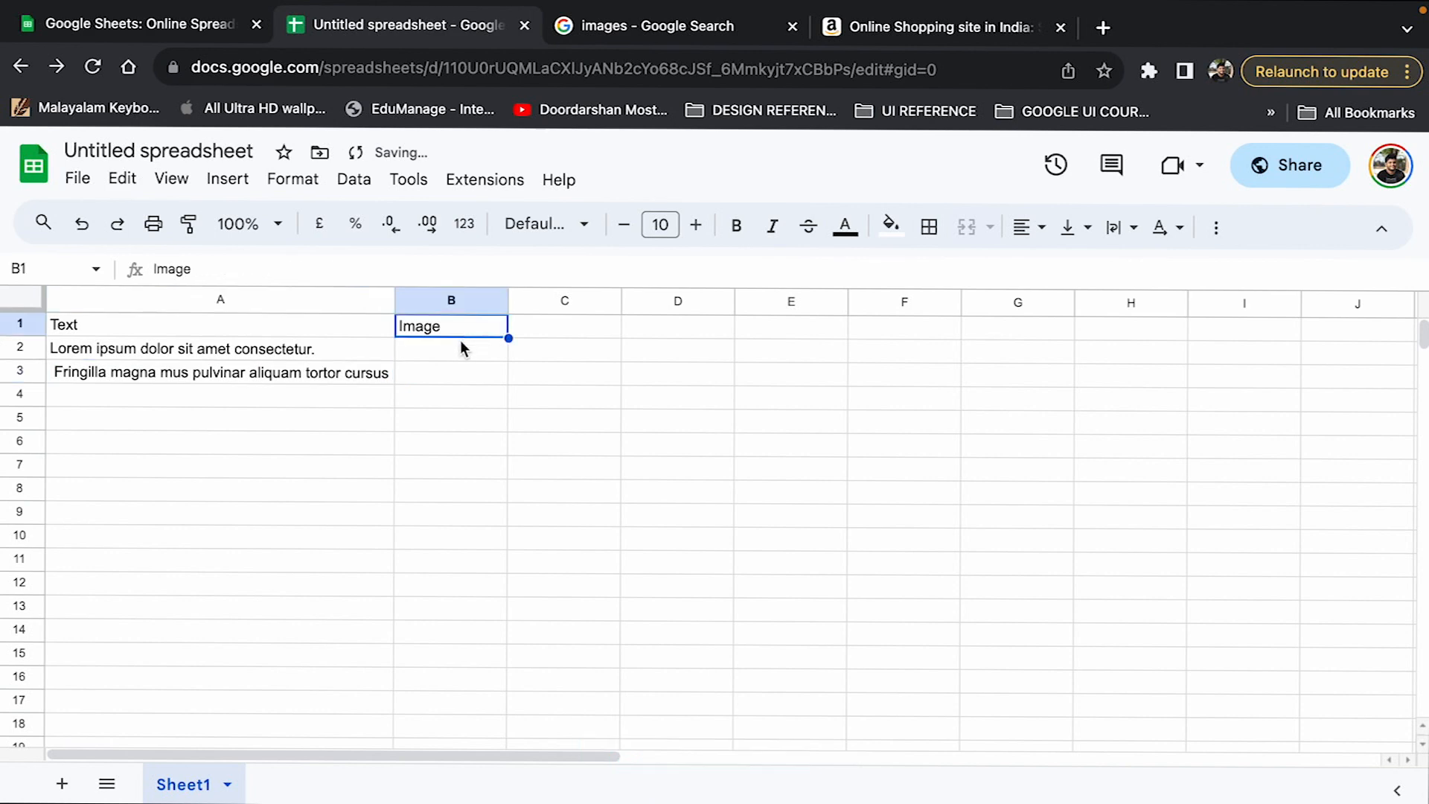
Step: Copy the image address of the Pixabay fantasy picture from the Google image results into cell B2 of the spreadsheet
click(457, 352)
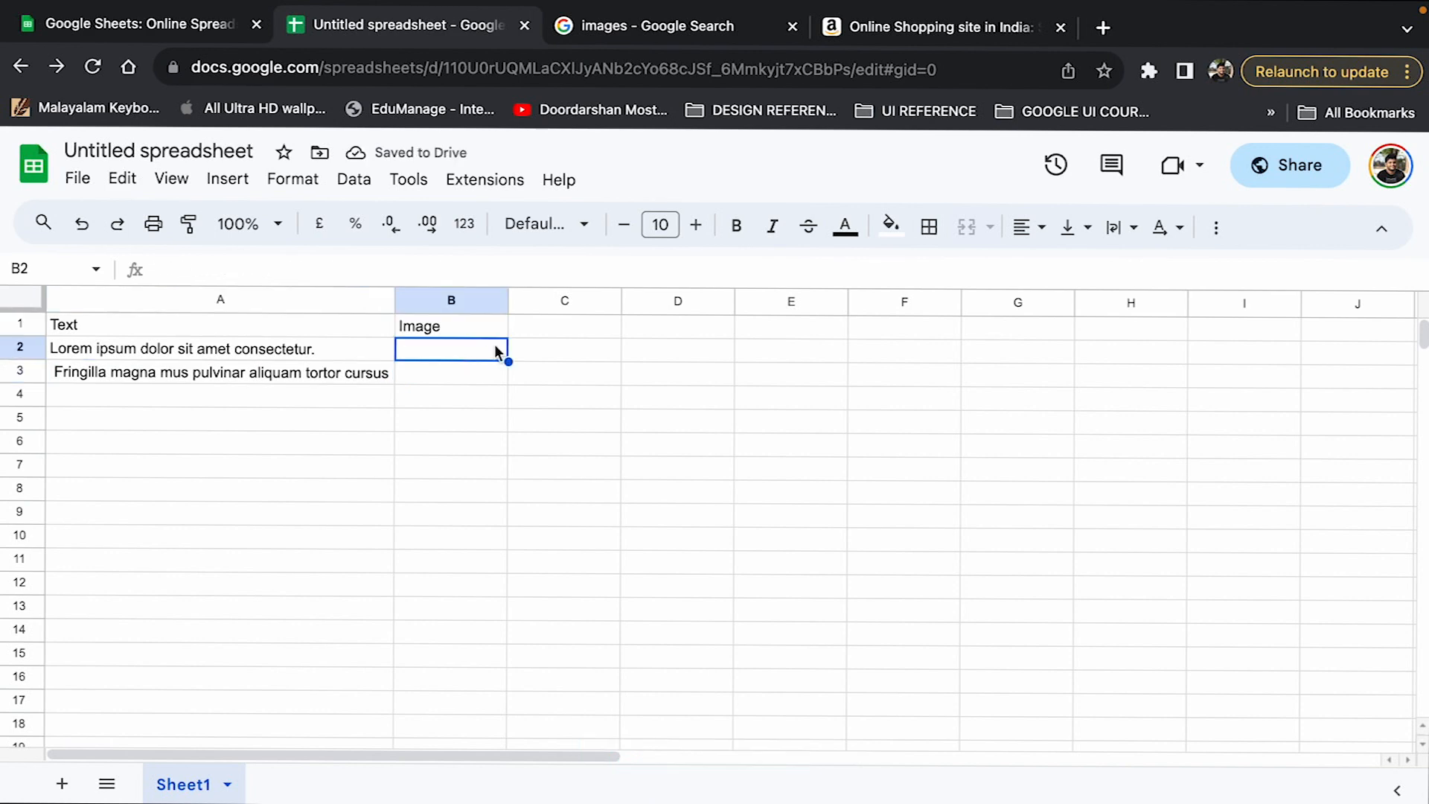
click(692, 26)
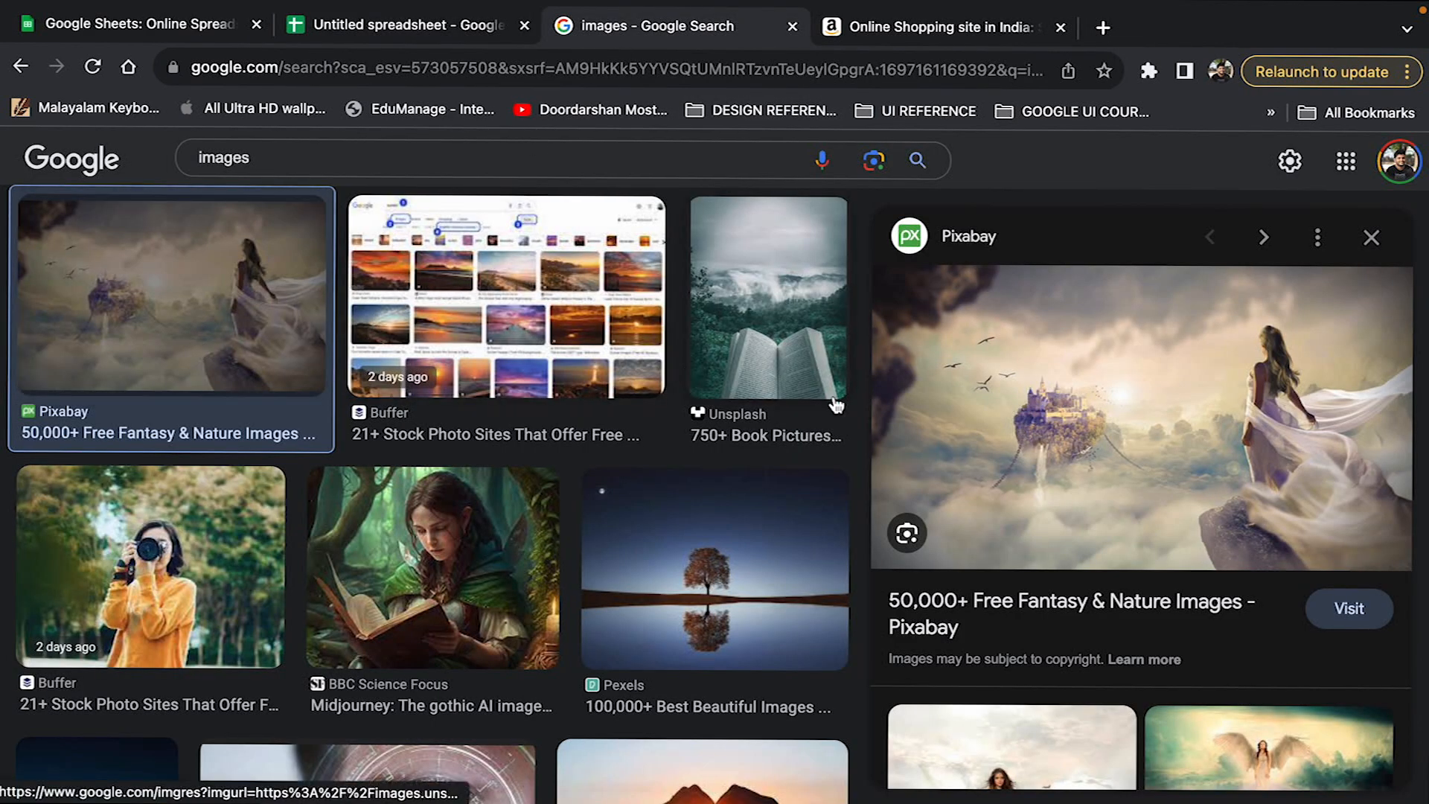
right_click(964, 441)
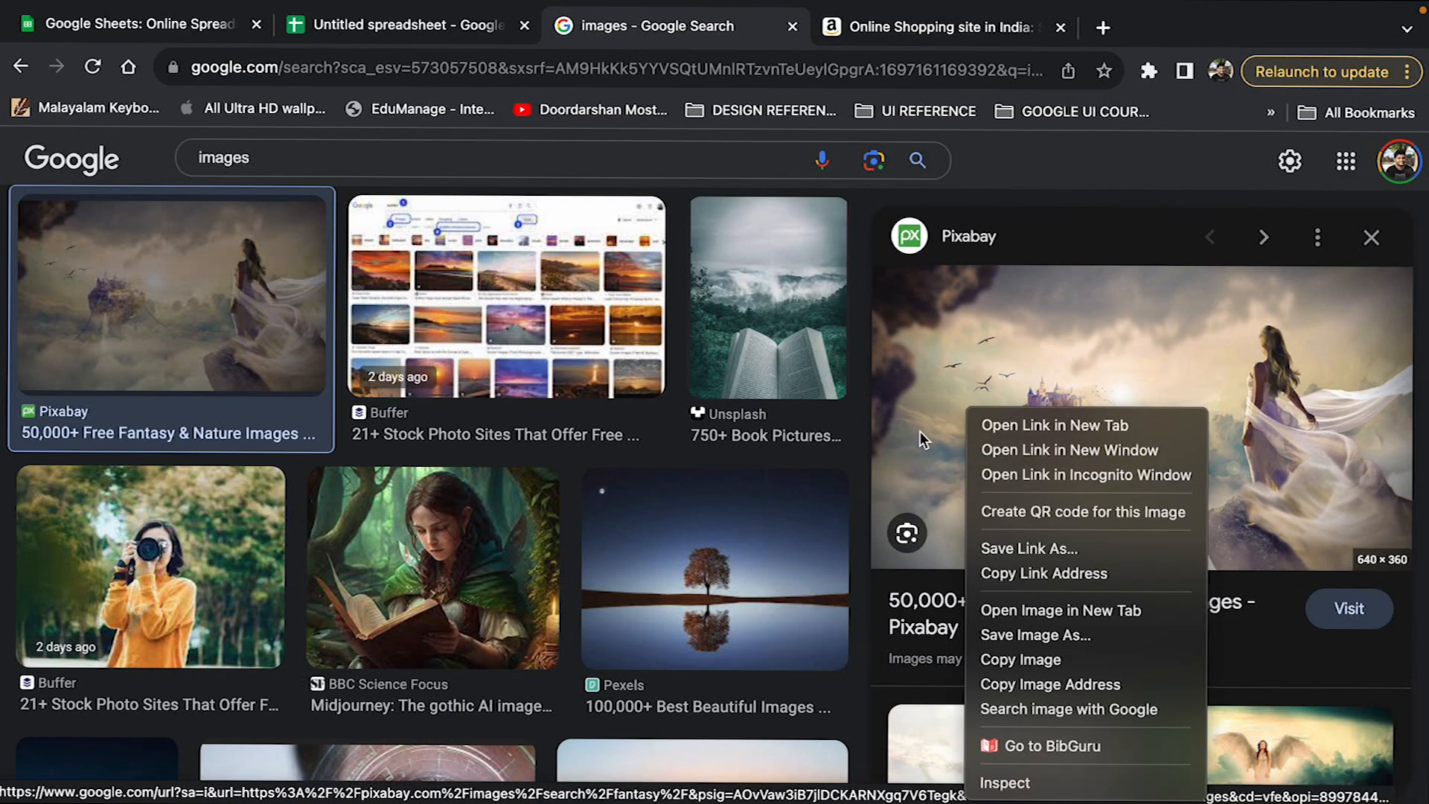
click(1041, 684)
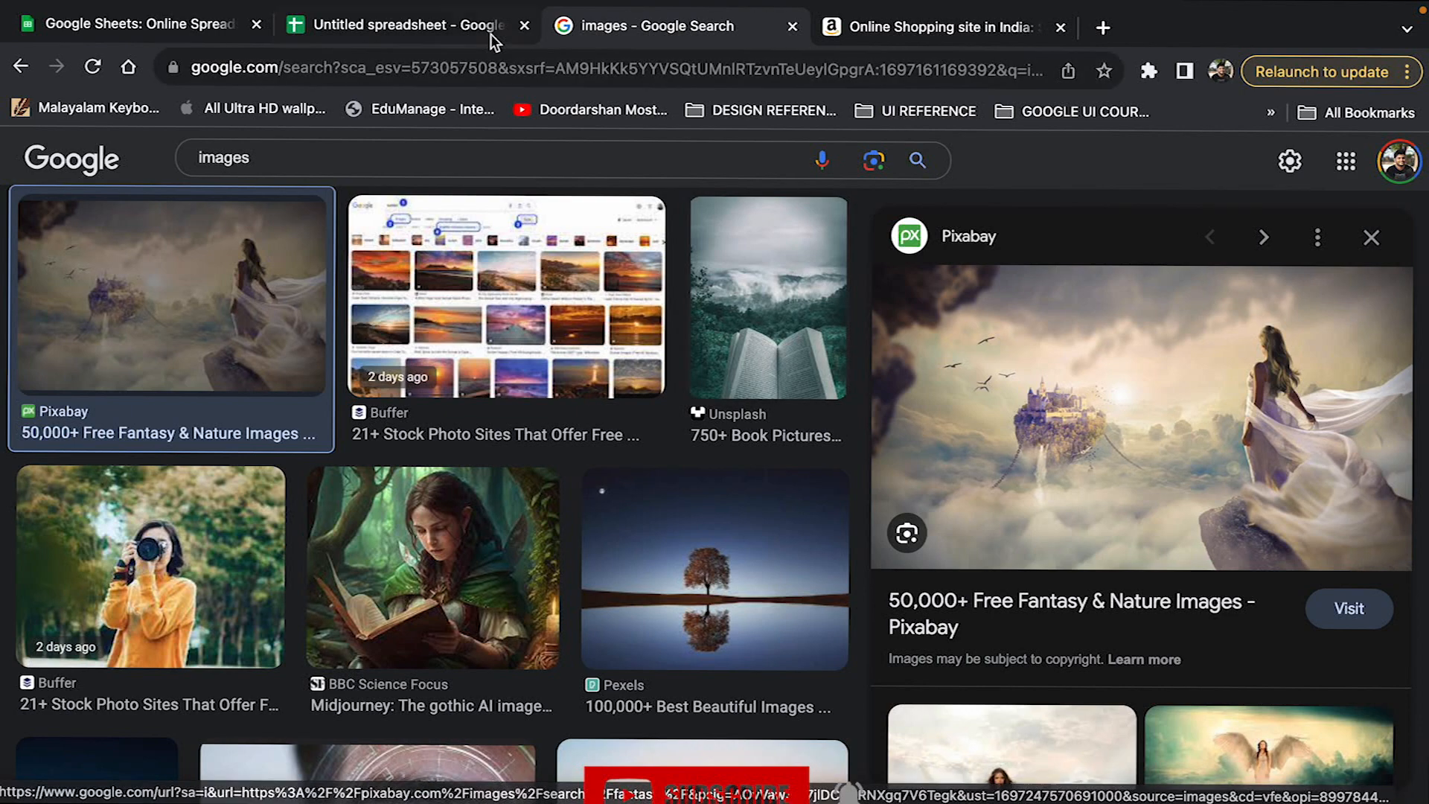
click(417, 25)
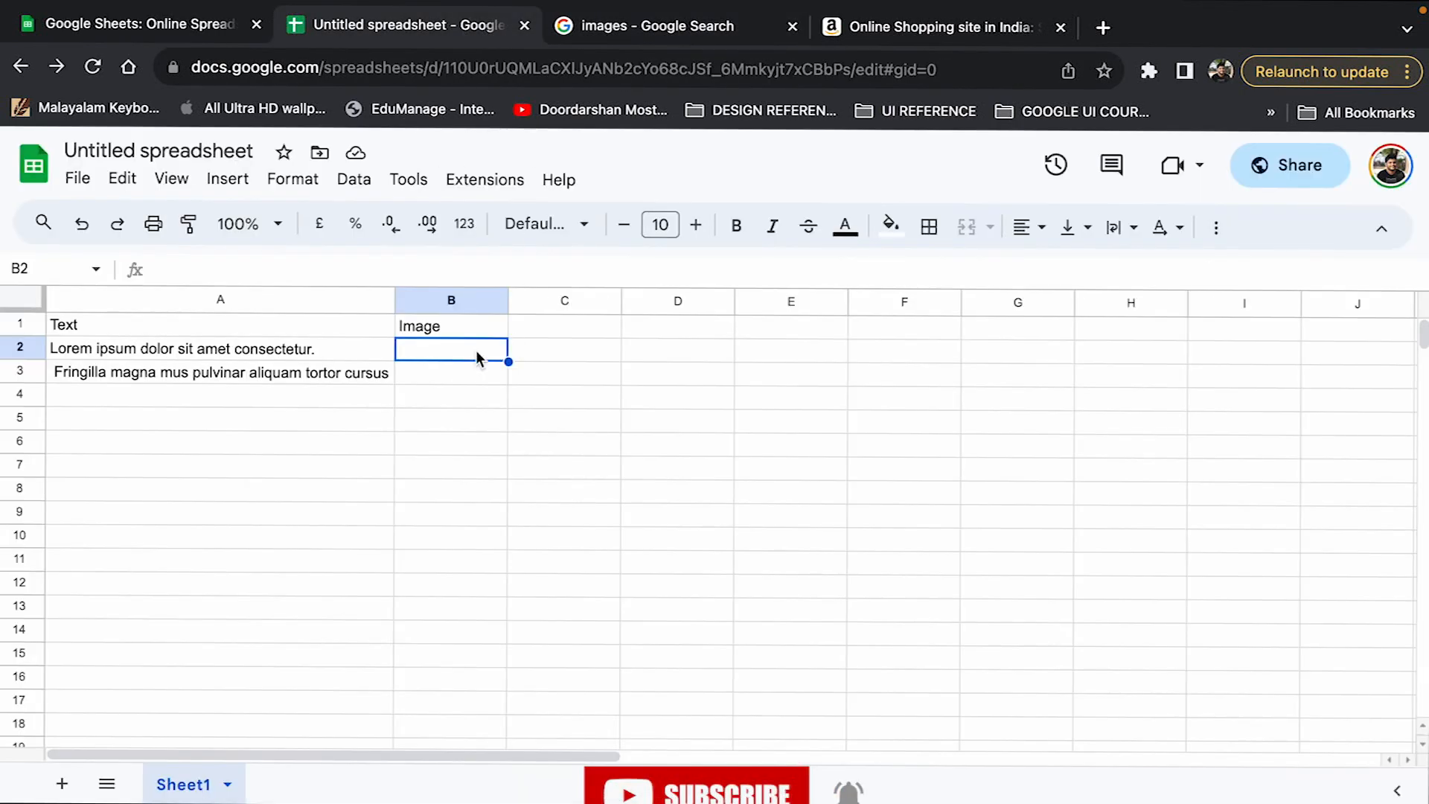
key(ctrl+v)
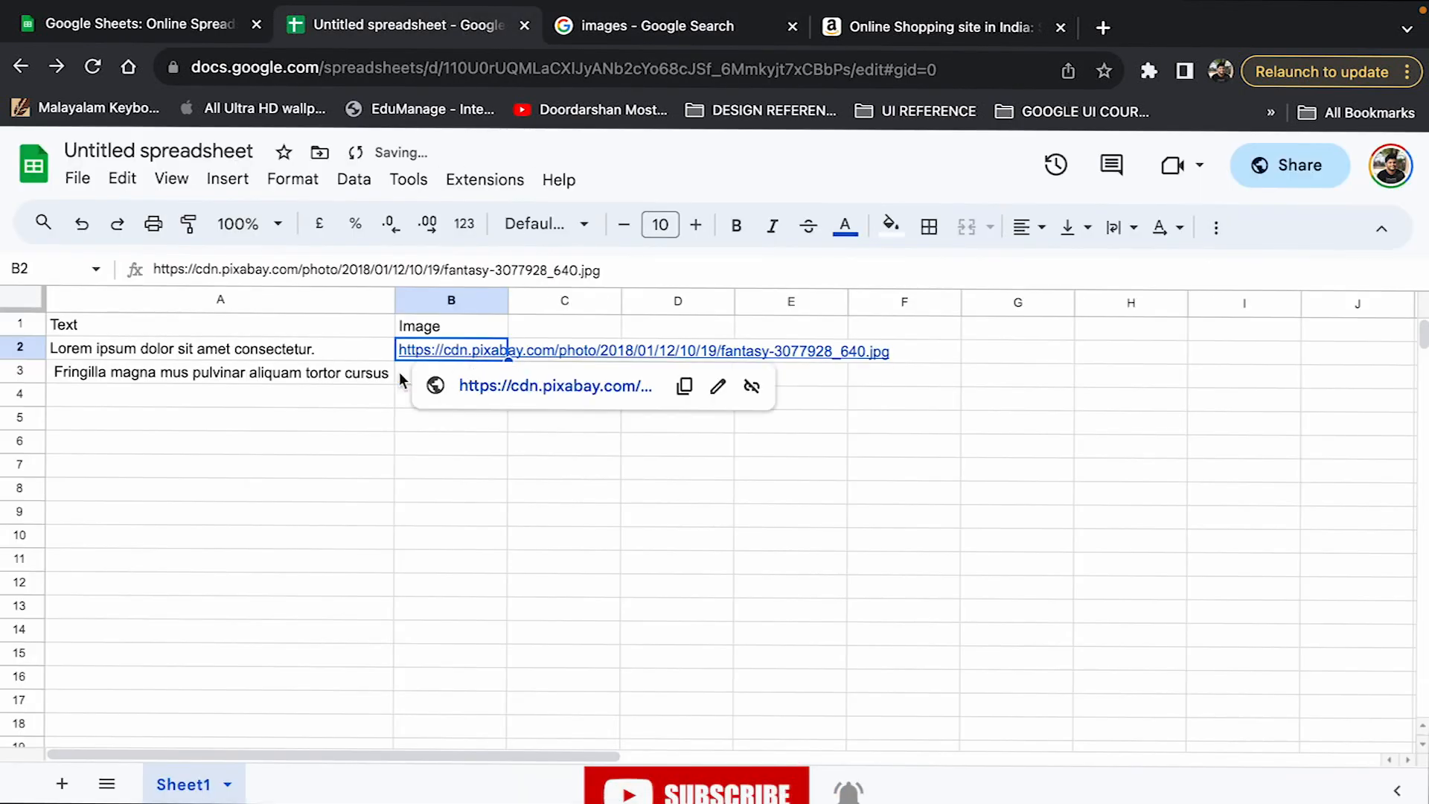
Step: Copy the image address of the BBC Science Focus Midjourney picture from the Google image results into cell B3 of the spreadsheet
click(399, 372)
click(592, 34)
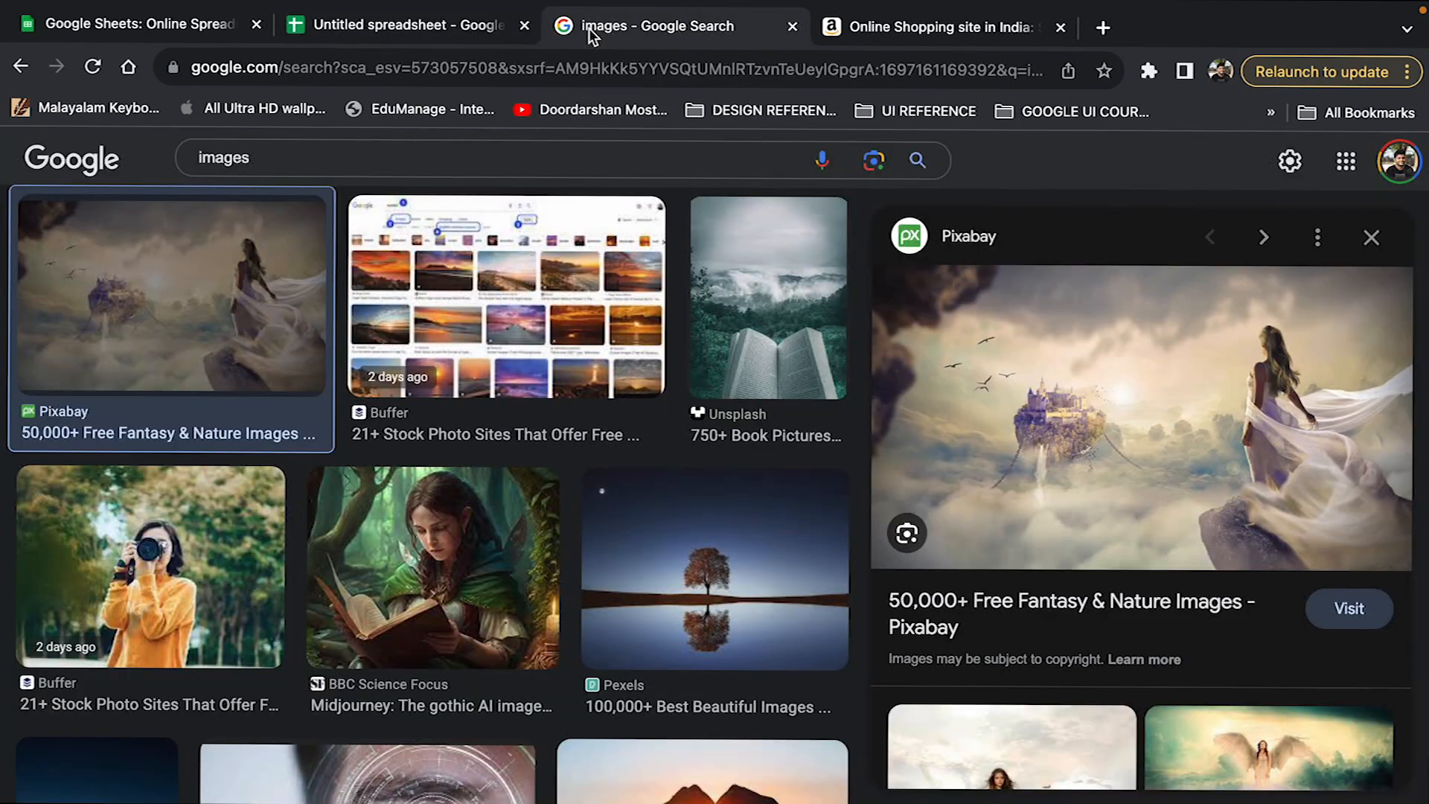
click(423, 624)
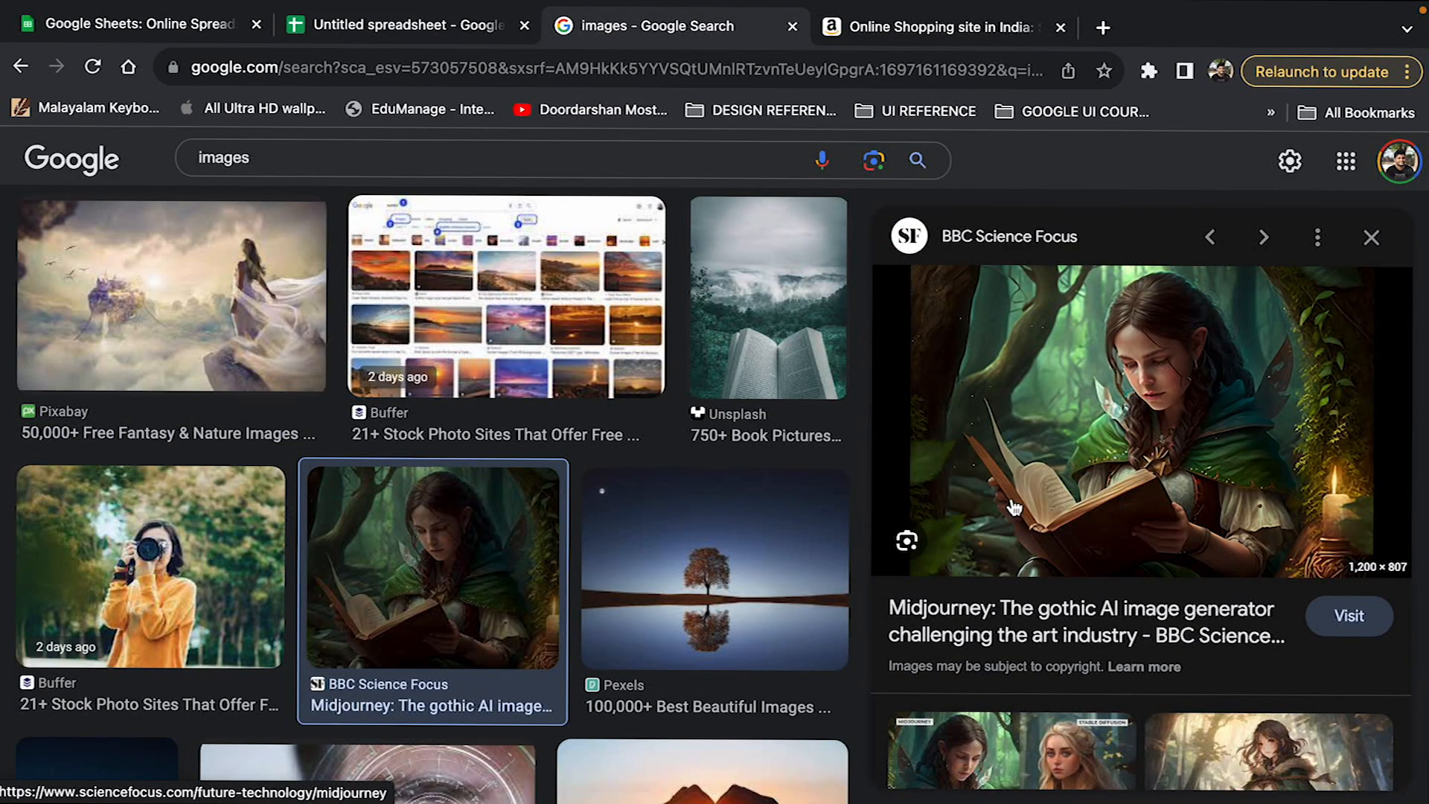
right_click(1055, 416)
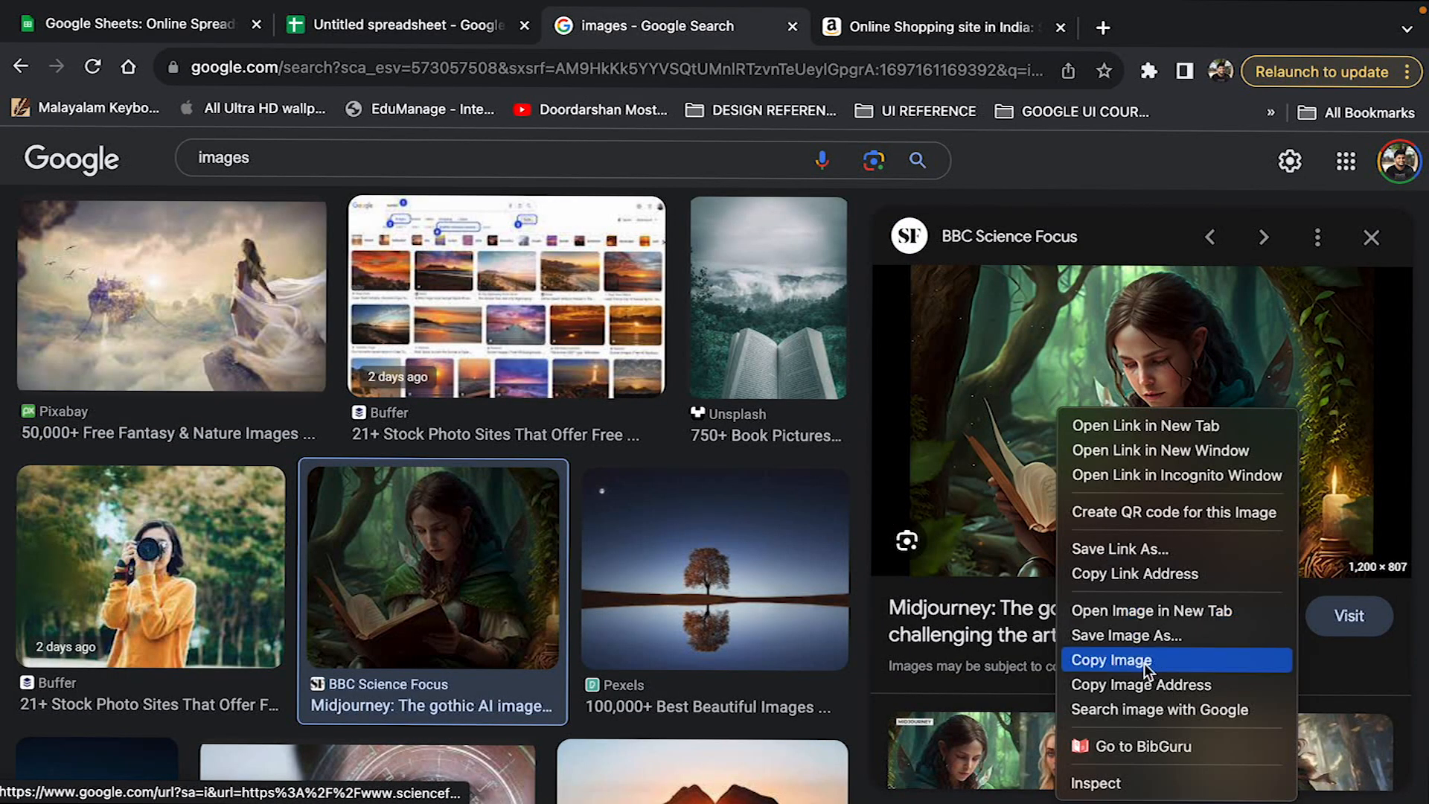
click(1144, 685)
click(408, 27)
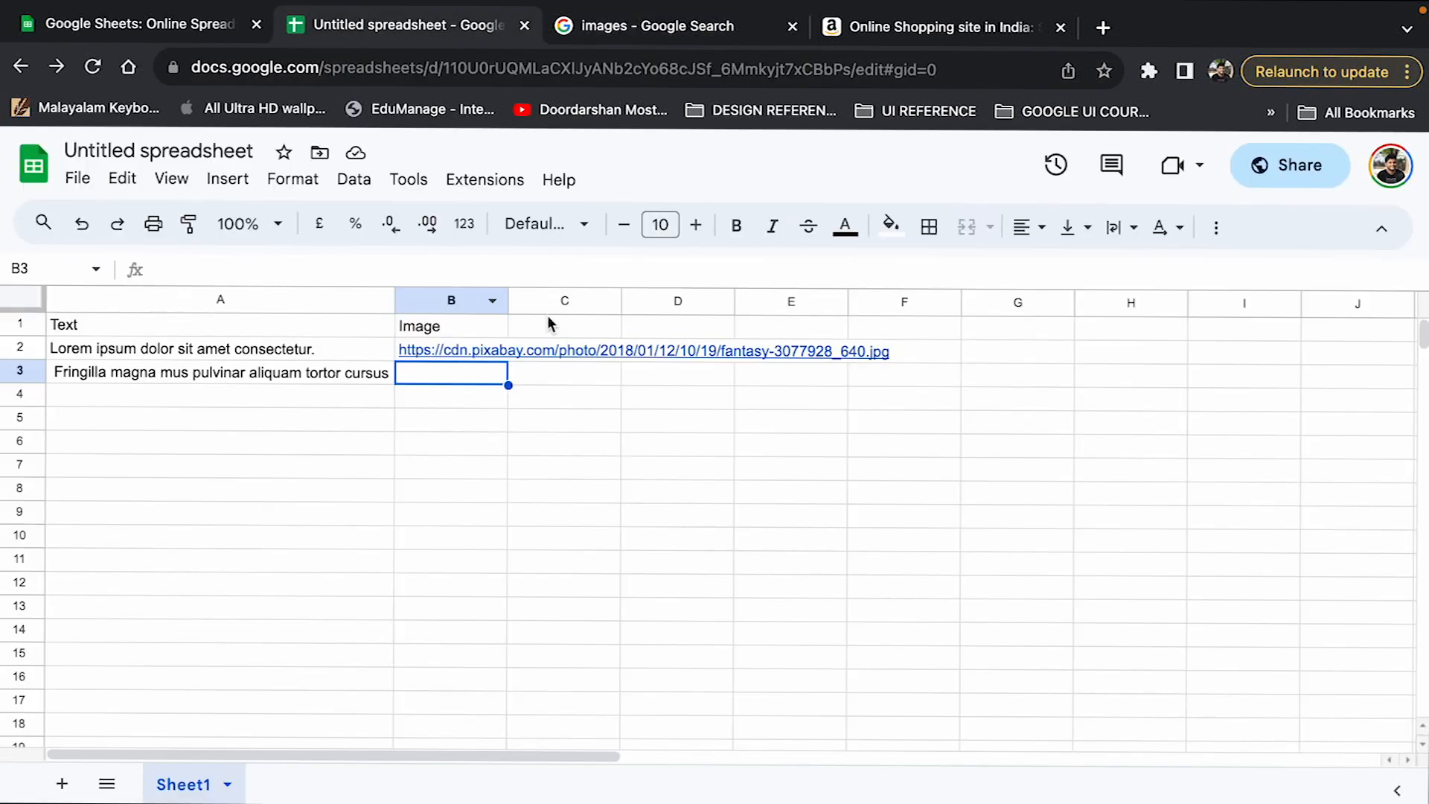
key(ctrl+v)
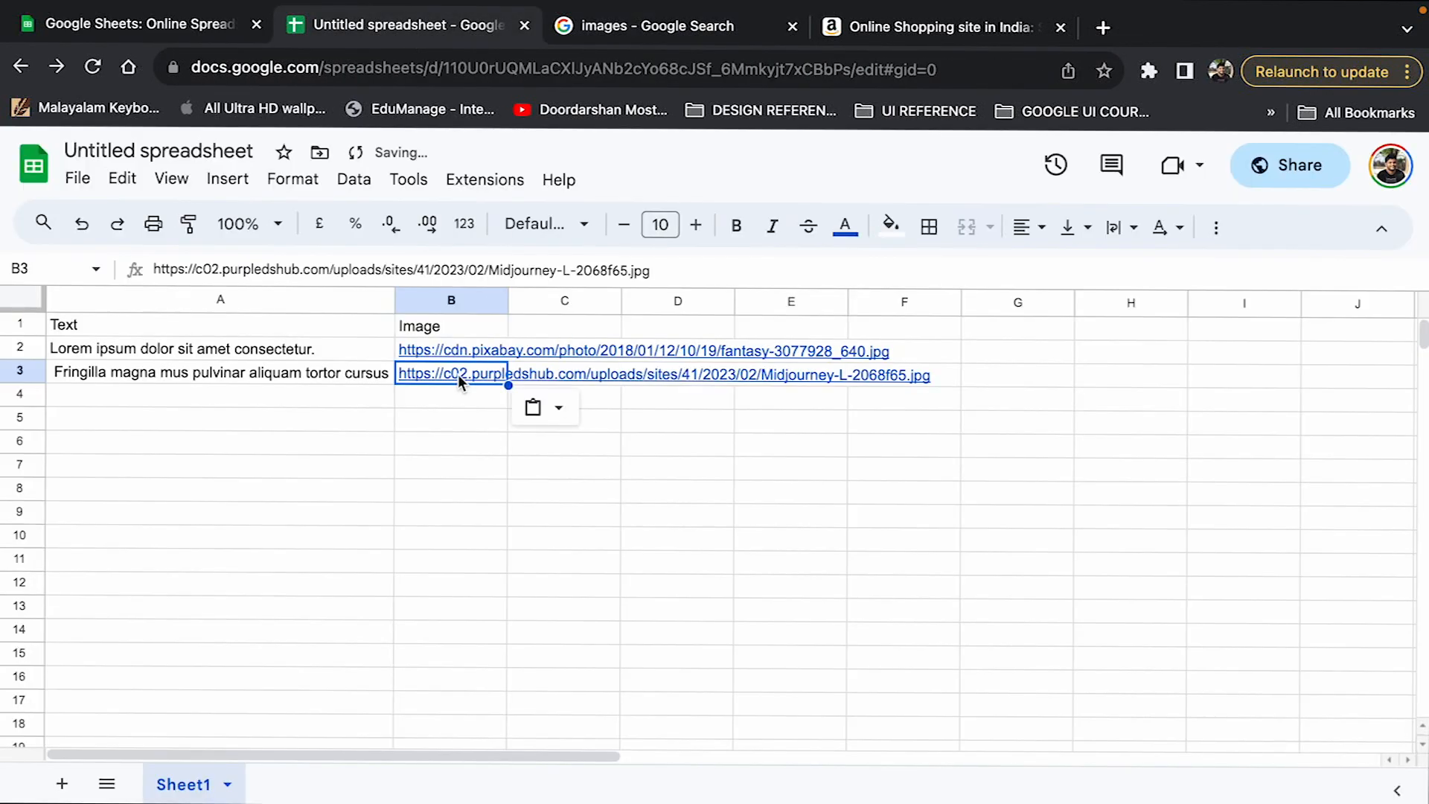
click(414, 492)
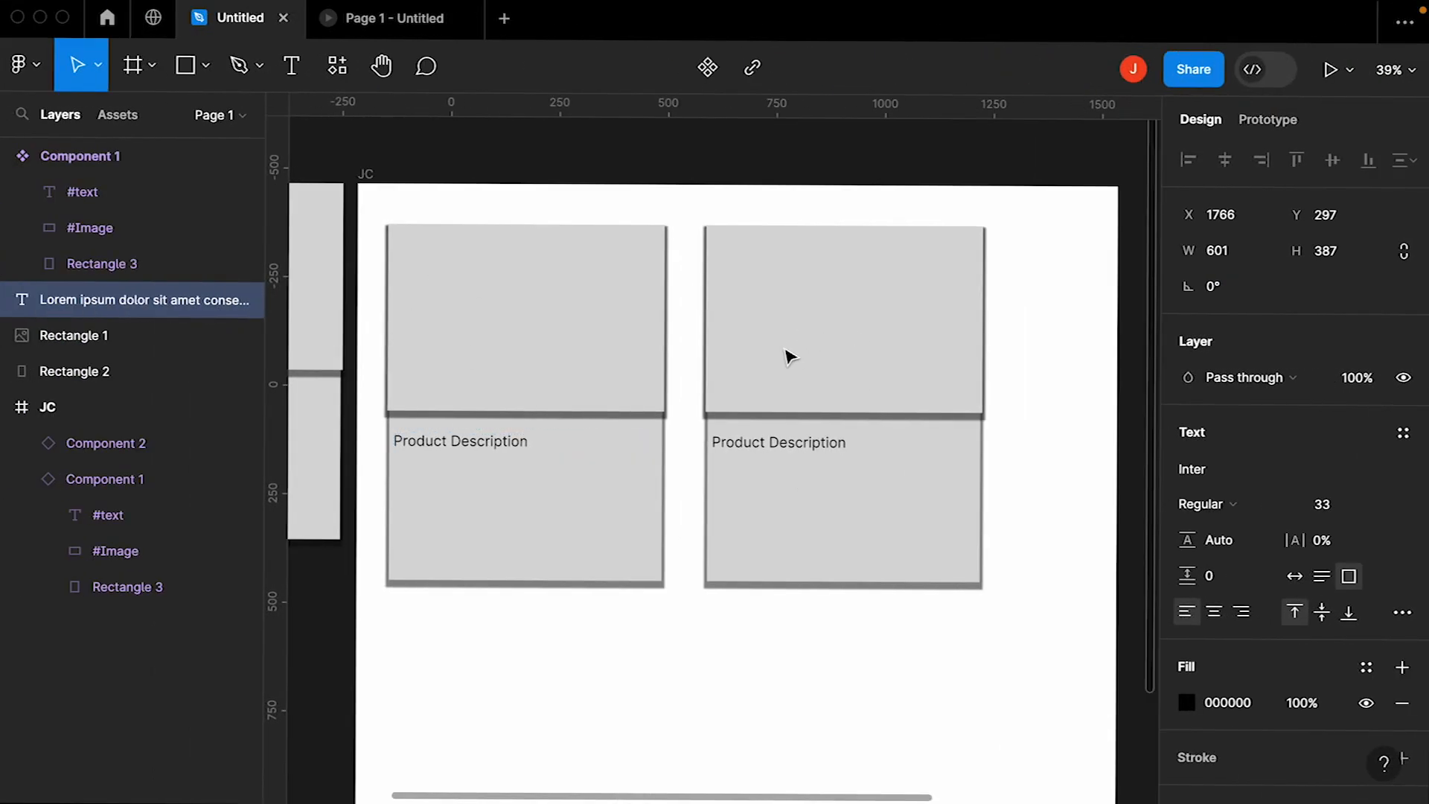
Step: Review the two product card instances in Figma's JC frame against the filled rows of the spreadsheet
scroll(789, 357, down, 3)
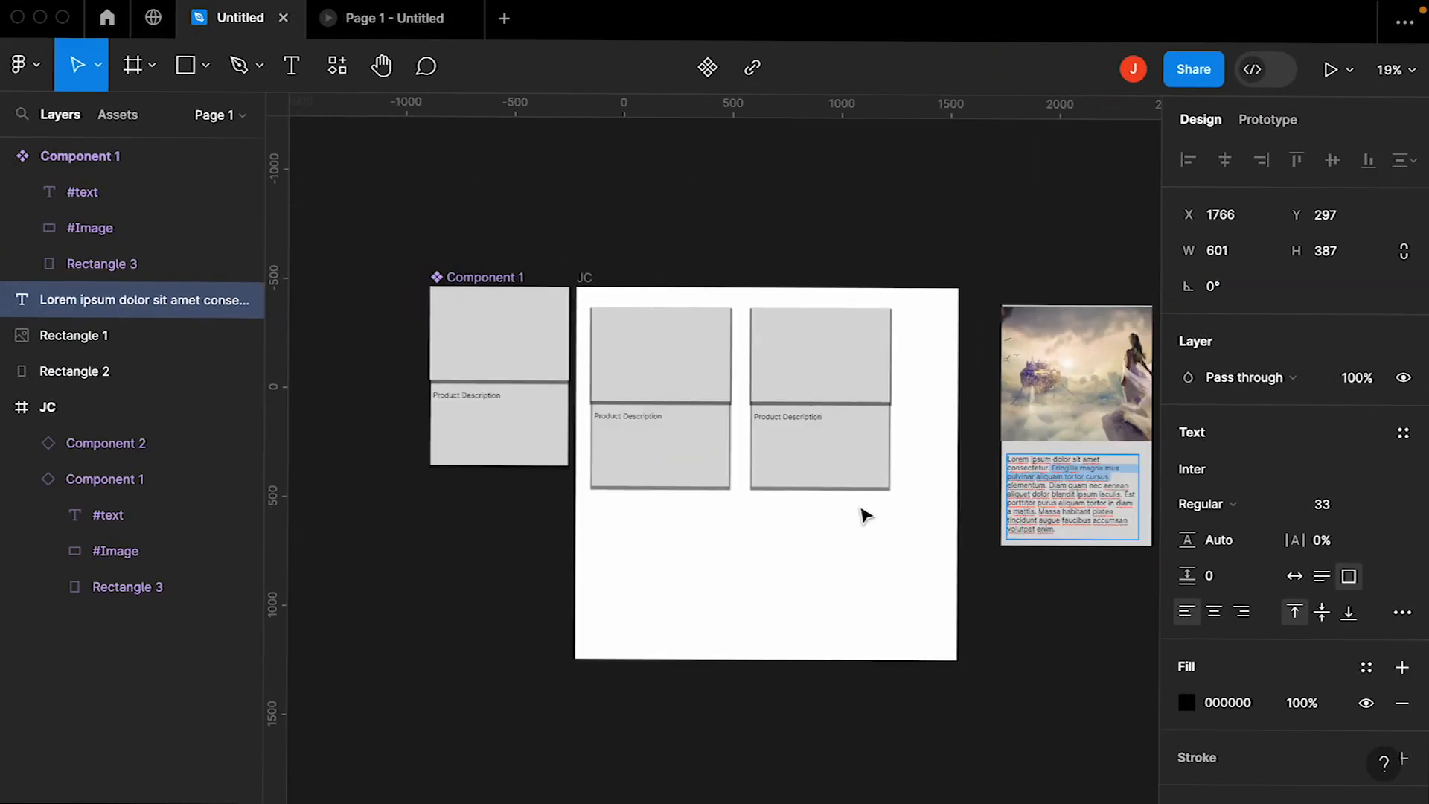
click(590, 304)
drag(593, 306, 923, 588)
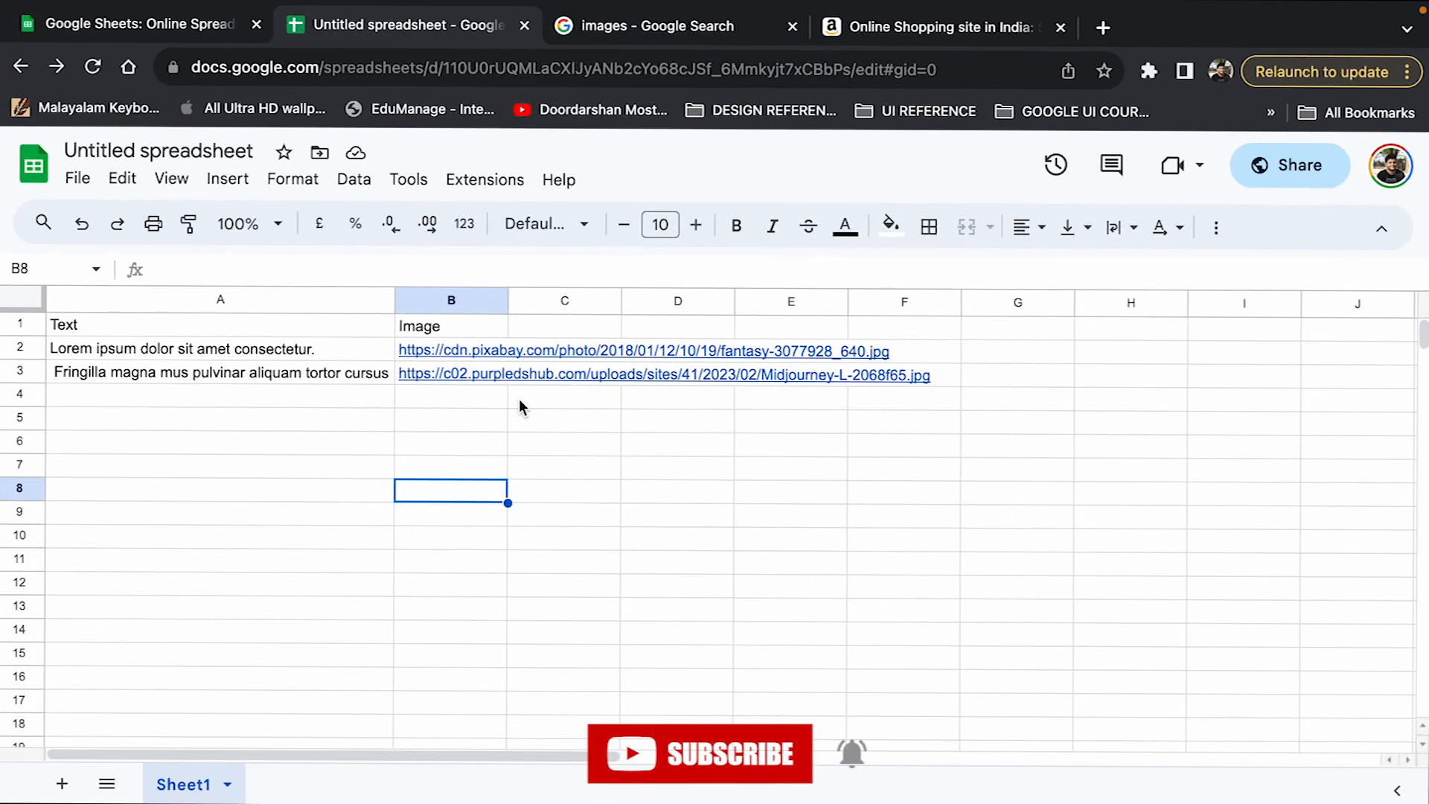
click(520, 405)
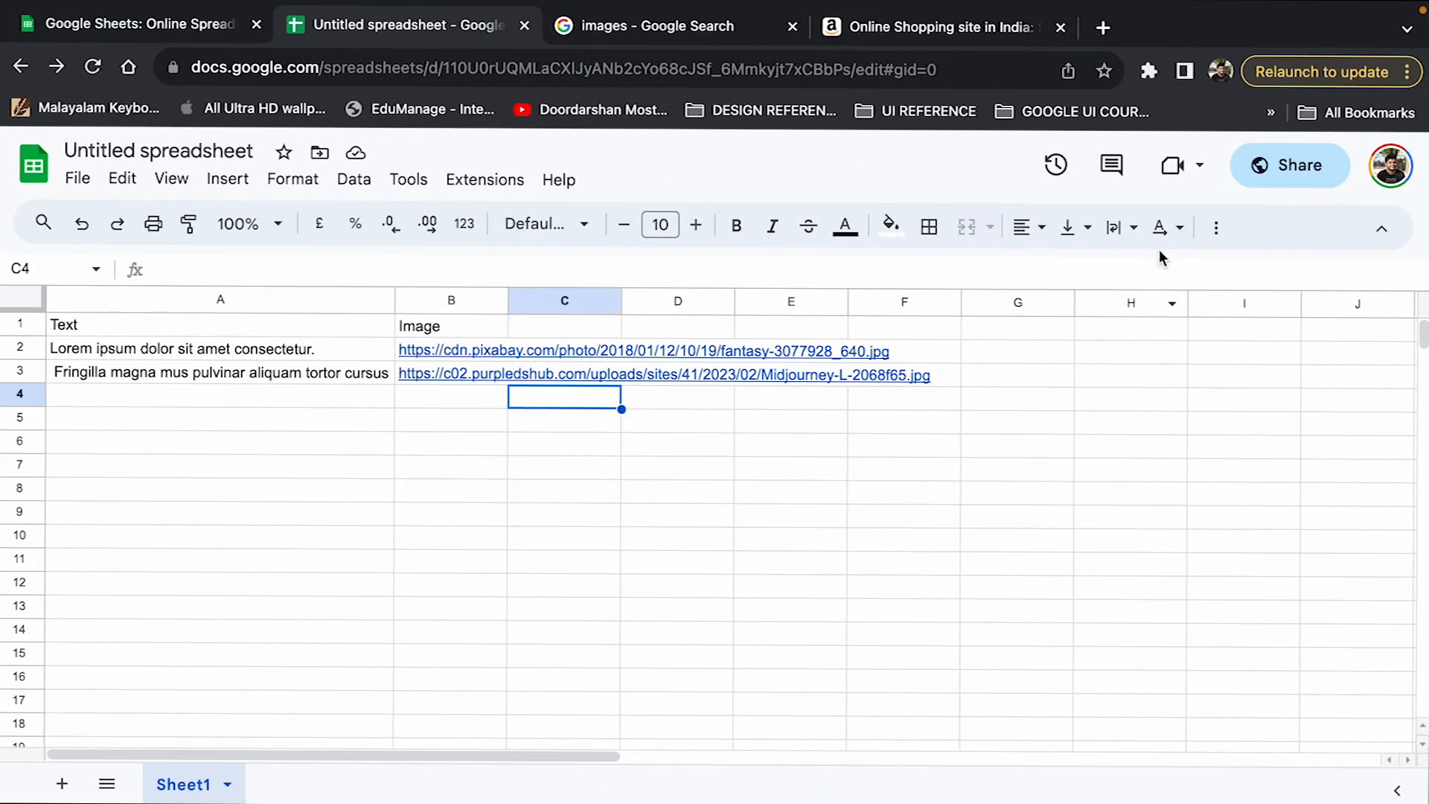
click(1278, 165)
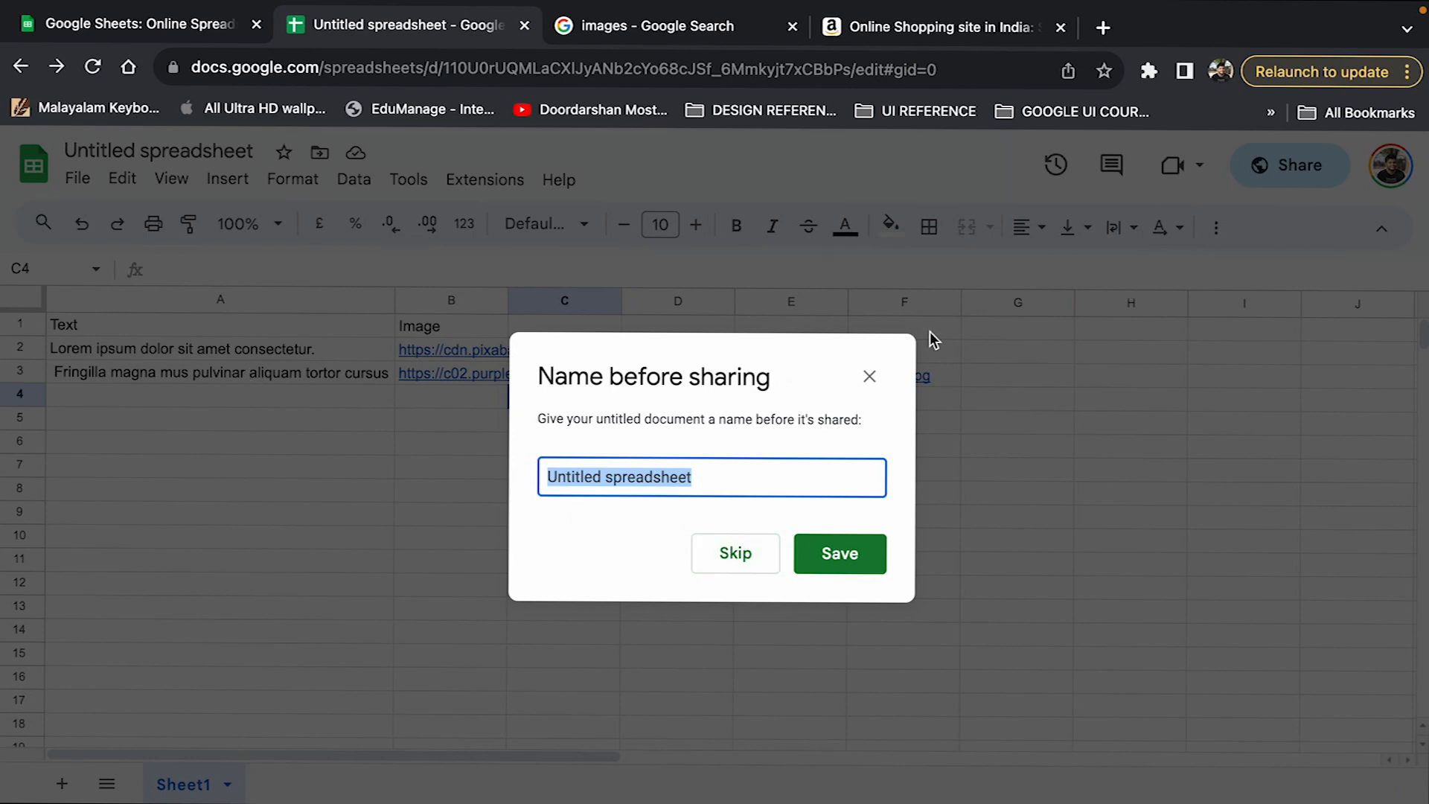
click(868, 381)
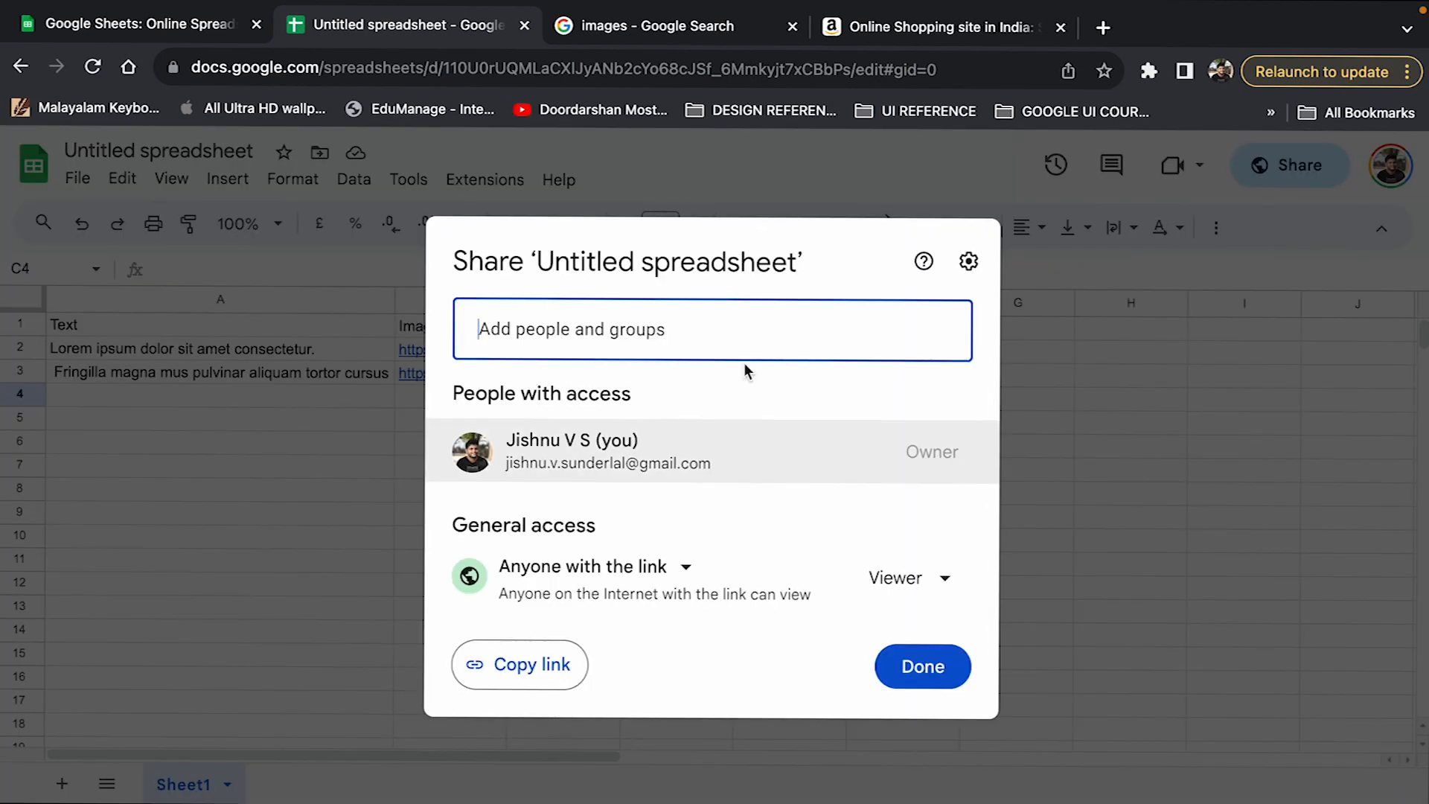
click(345, 531)
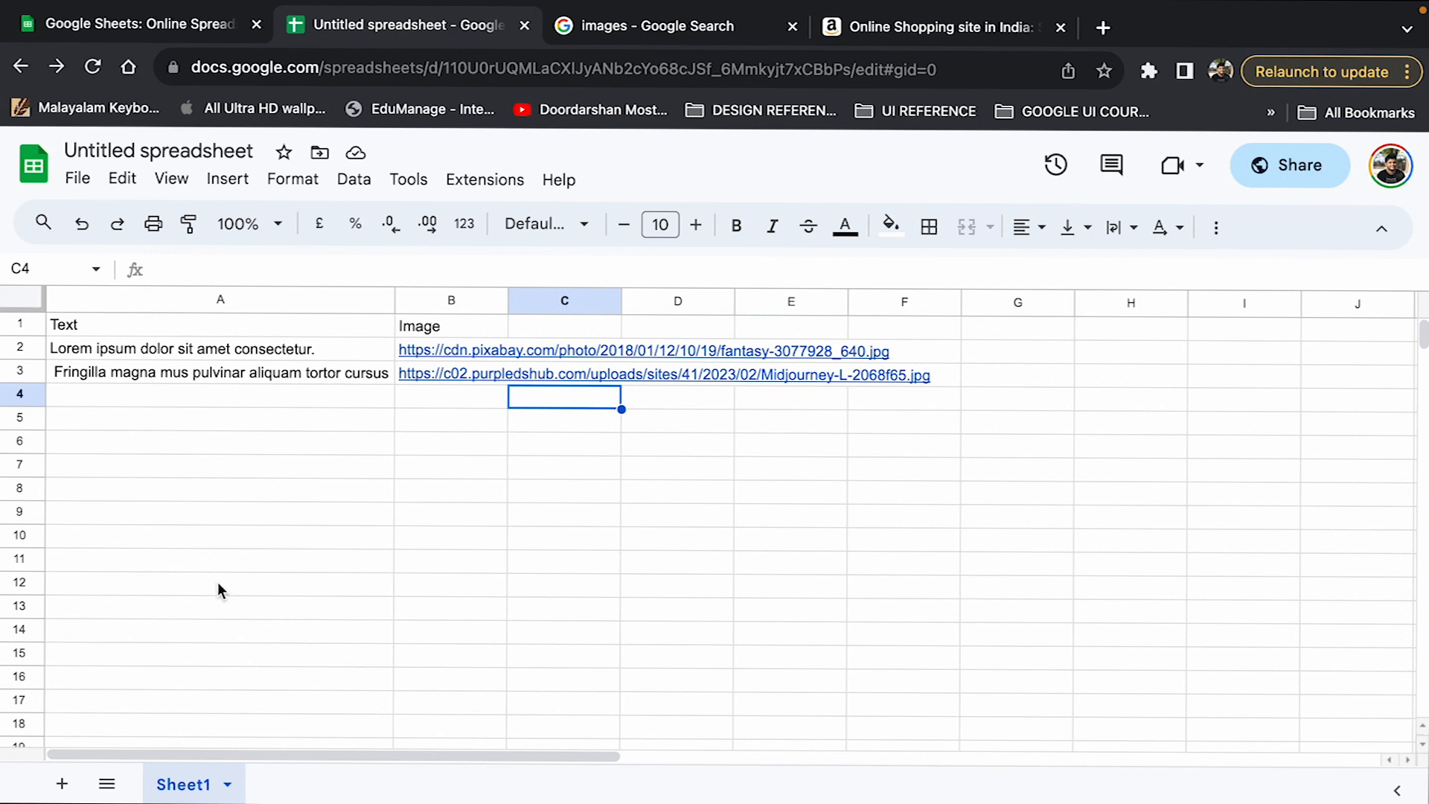
Step: Open the spreadsheet's sharing settings without naming the file and copy its link with view access for anyone with the link
click(1255, 187)
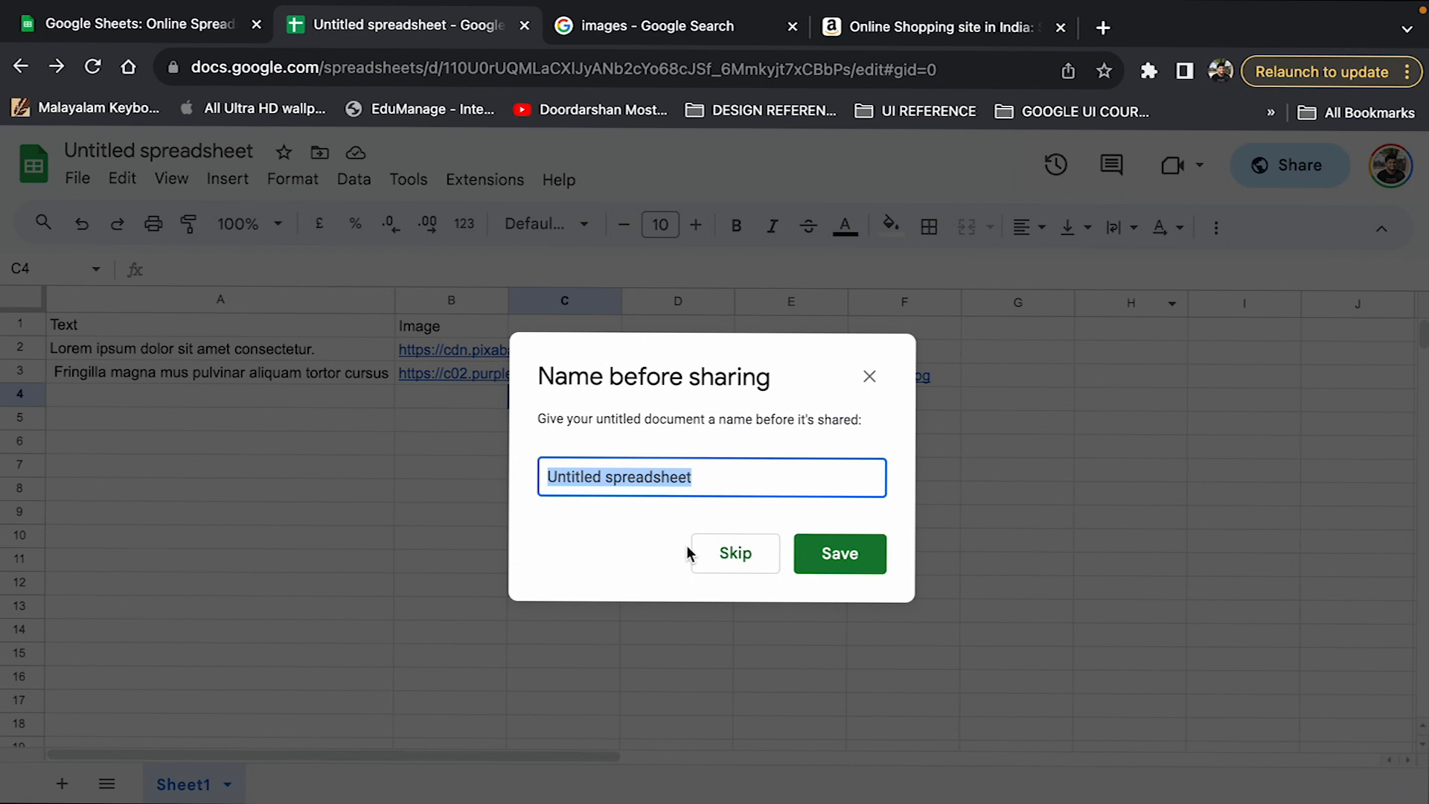
click(707, 553)
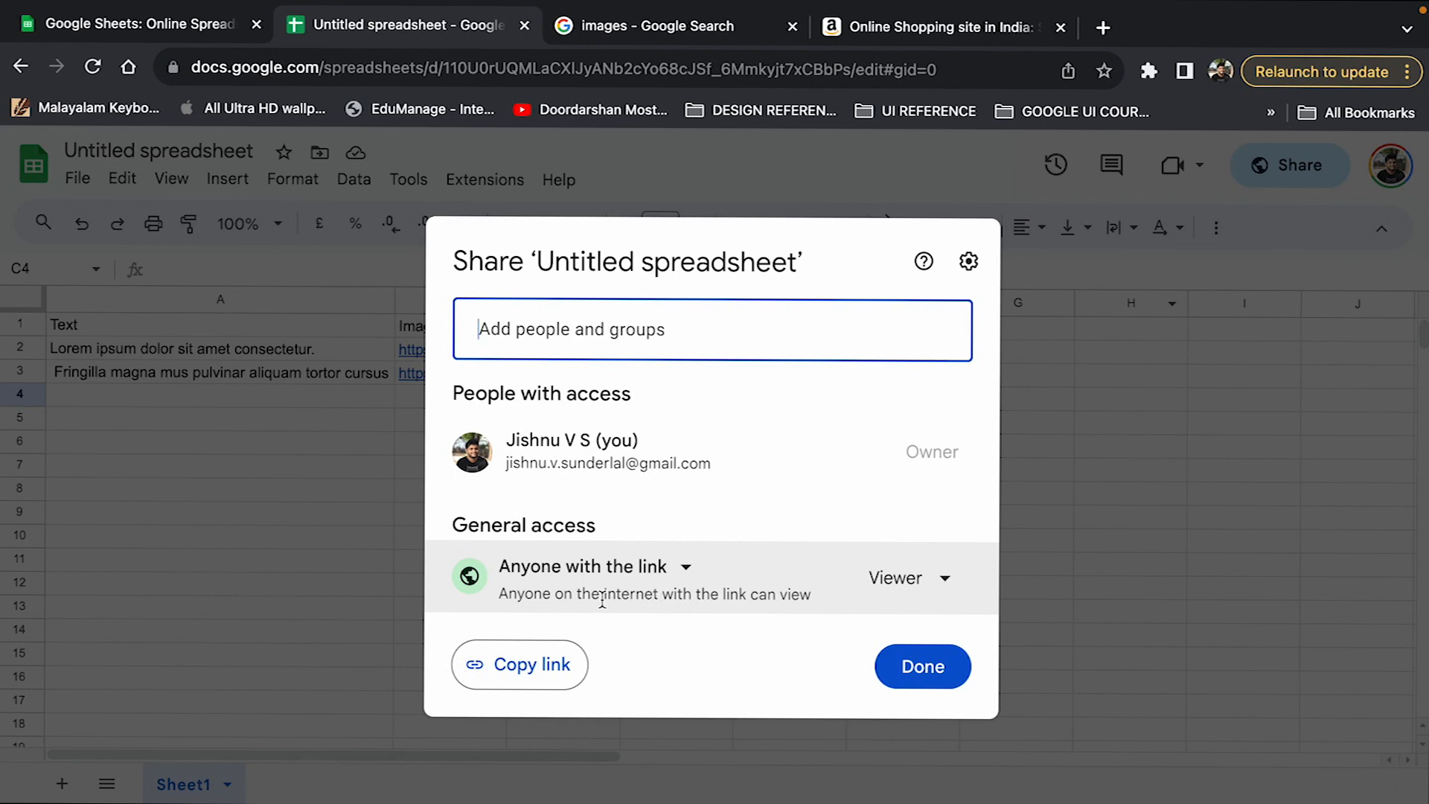
click(531, 677)
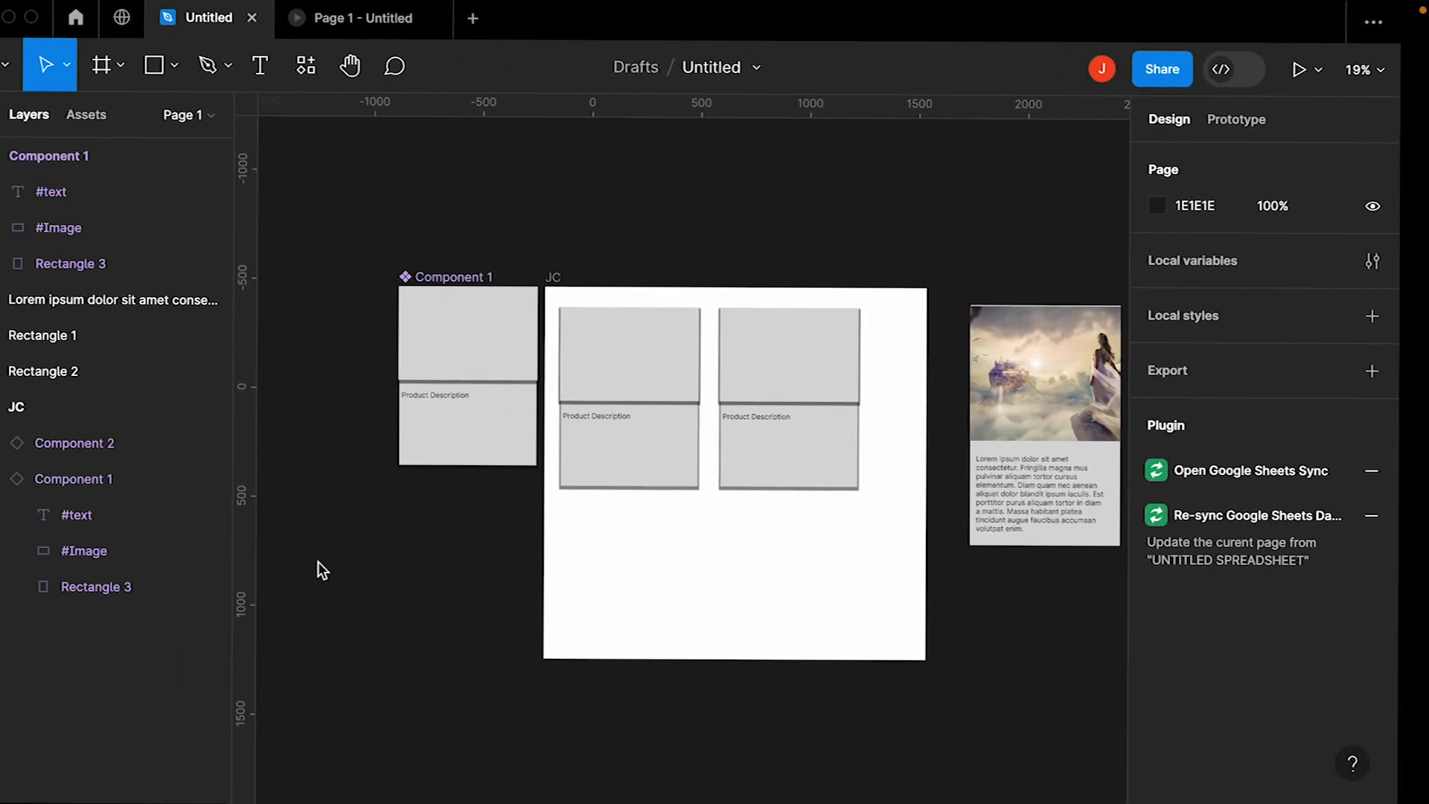
Step: Switch to Figma, select the JC frame holding the two product cards and run the Google Sheets Sync plugin
click(585, 285)
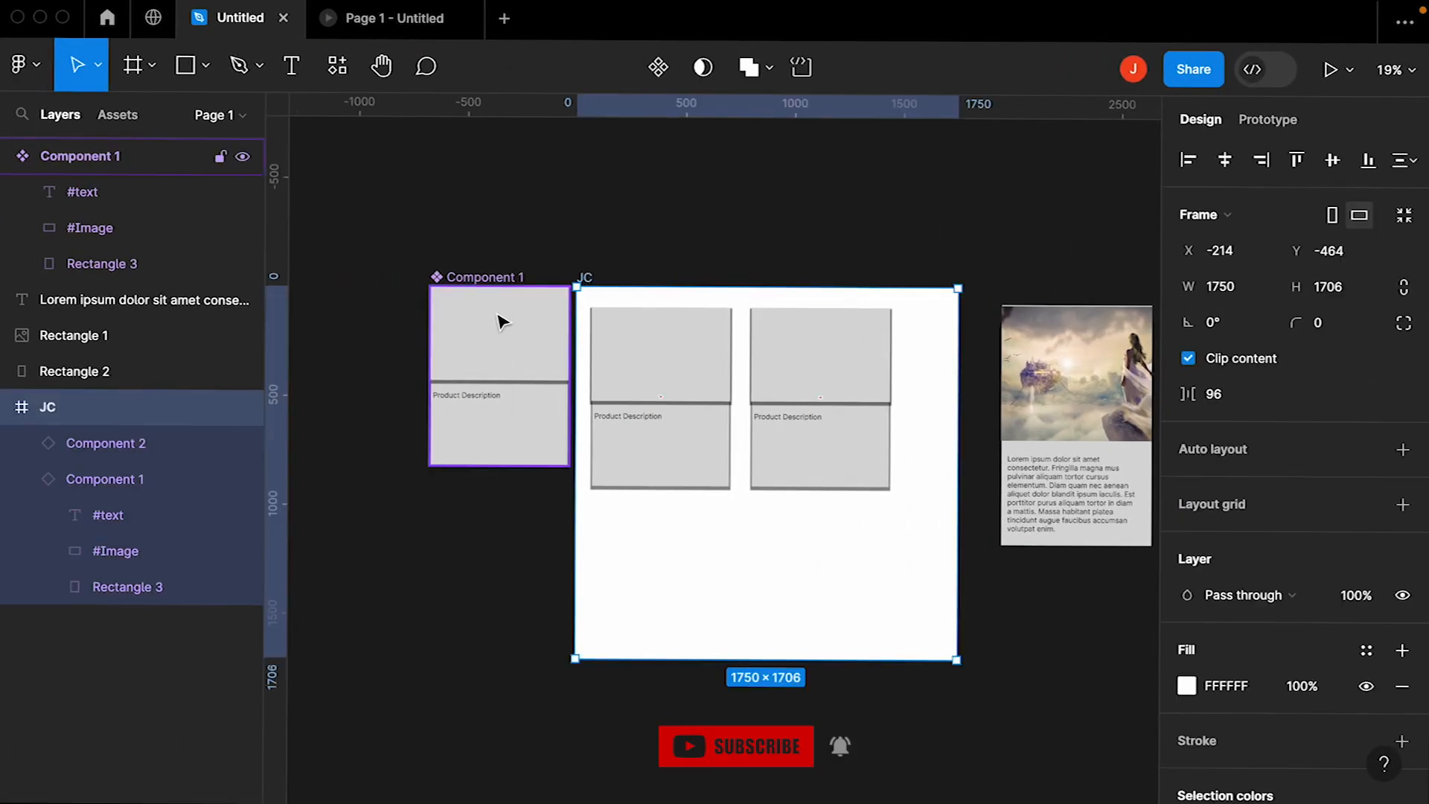
scroll(498, 320, right, 3)
scroll(498, 320, down, 1)
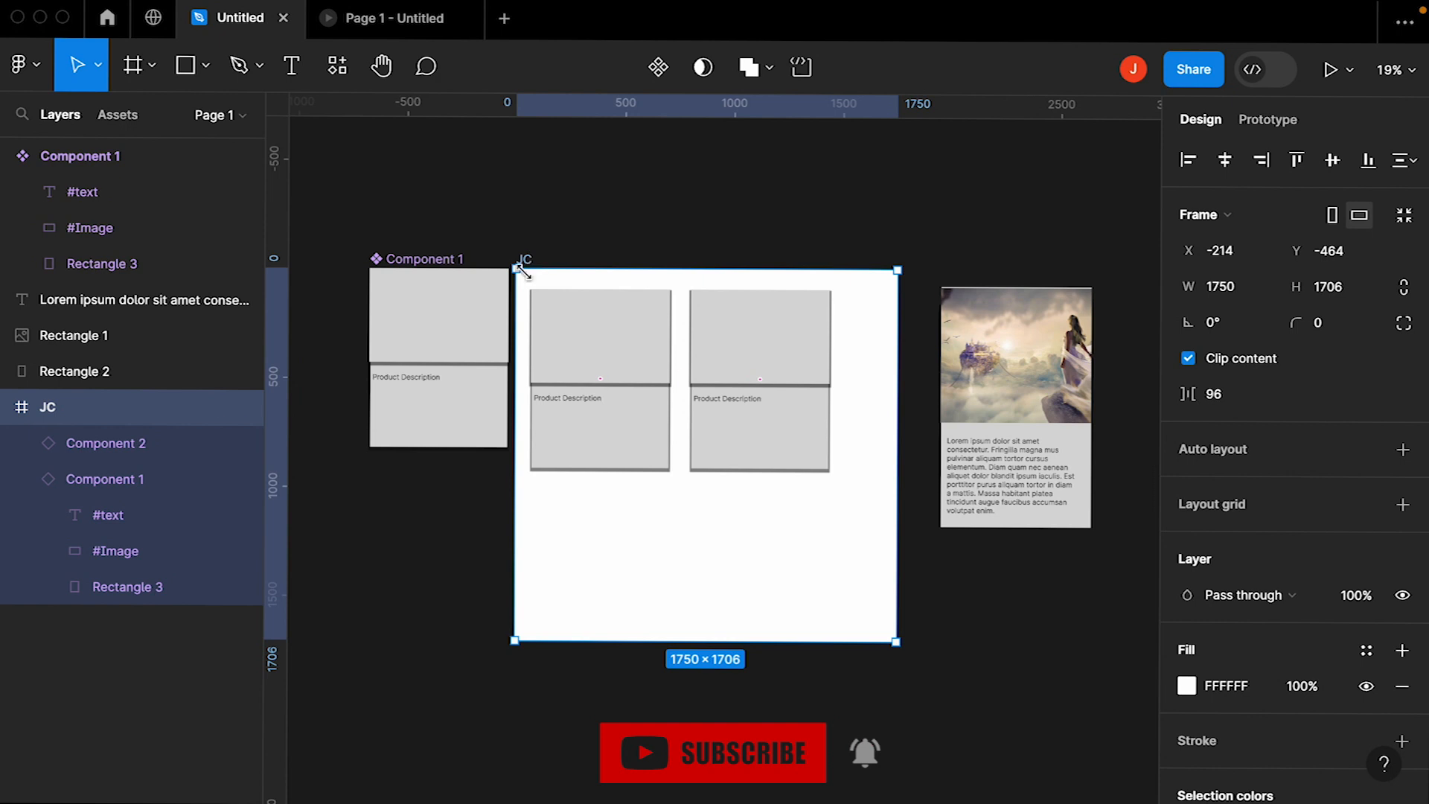
scroll(513, 264, up, 5)
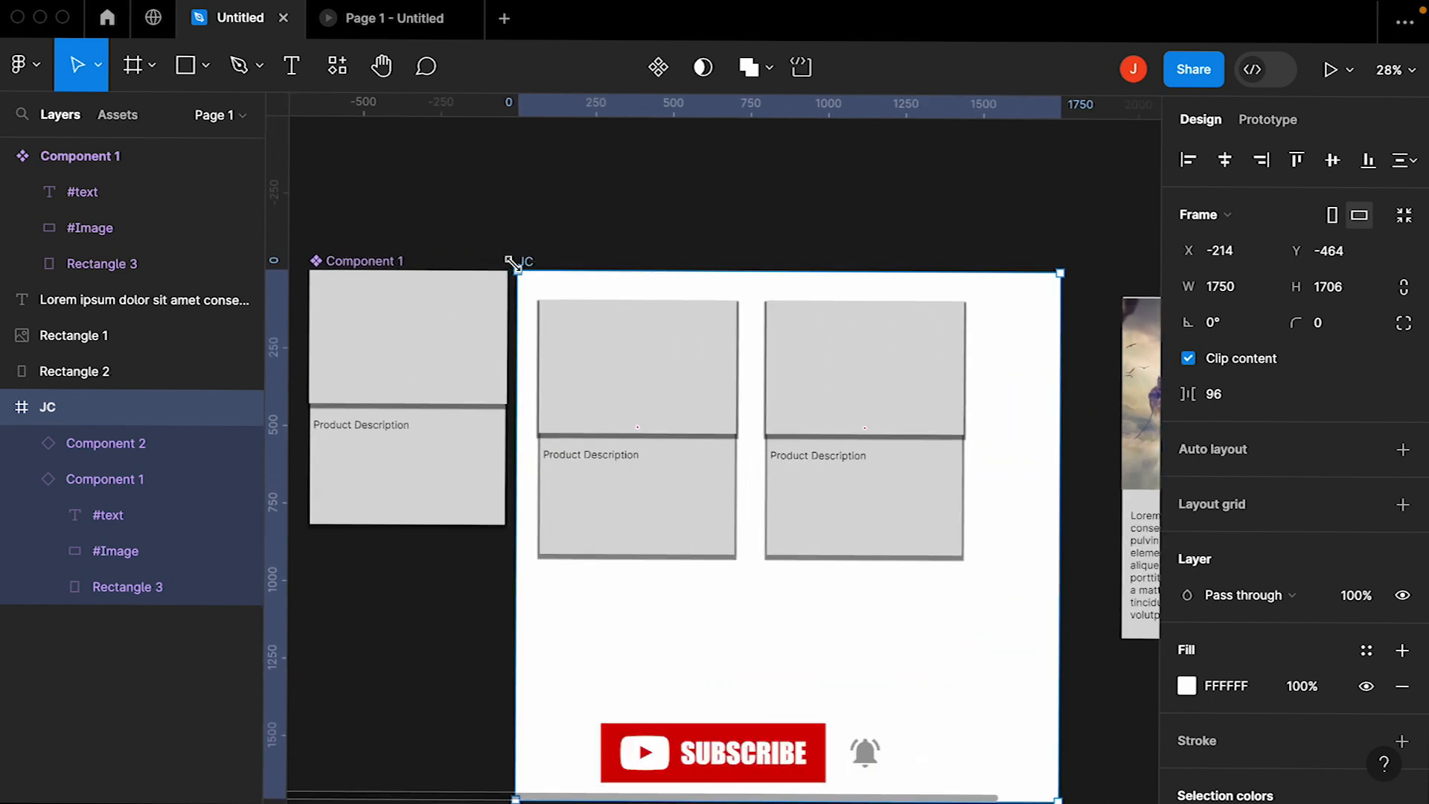
click(335, 71)
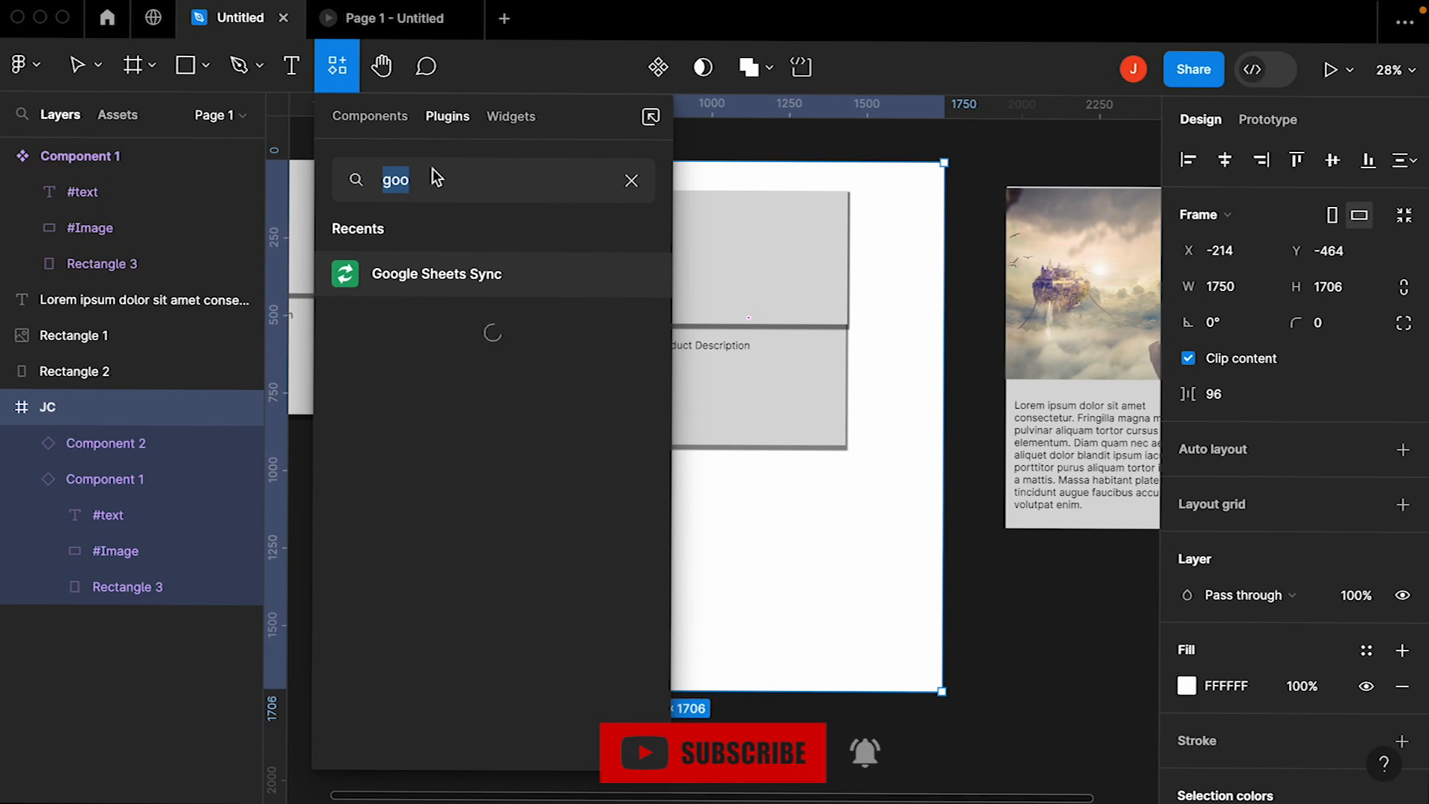
click(420, 274)
Step: Replace the spreadsheet link in Google Sheets Sync with the copied one and set the scope to update current page only
drag(785, 204, 682, 207)
key(ctrl+a)
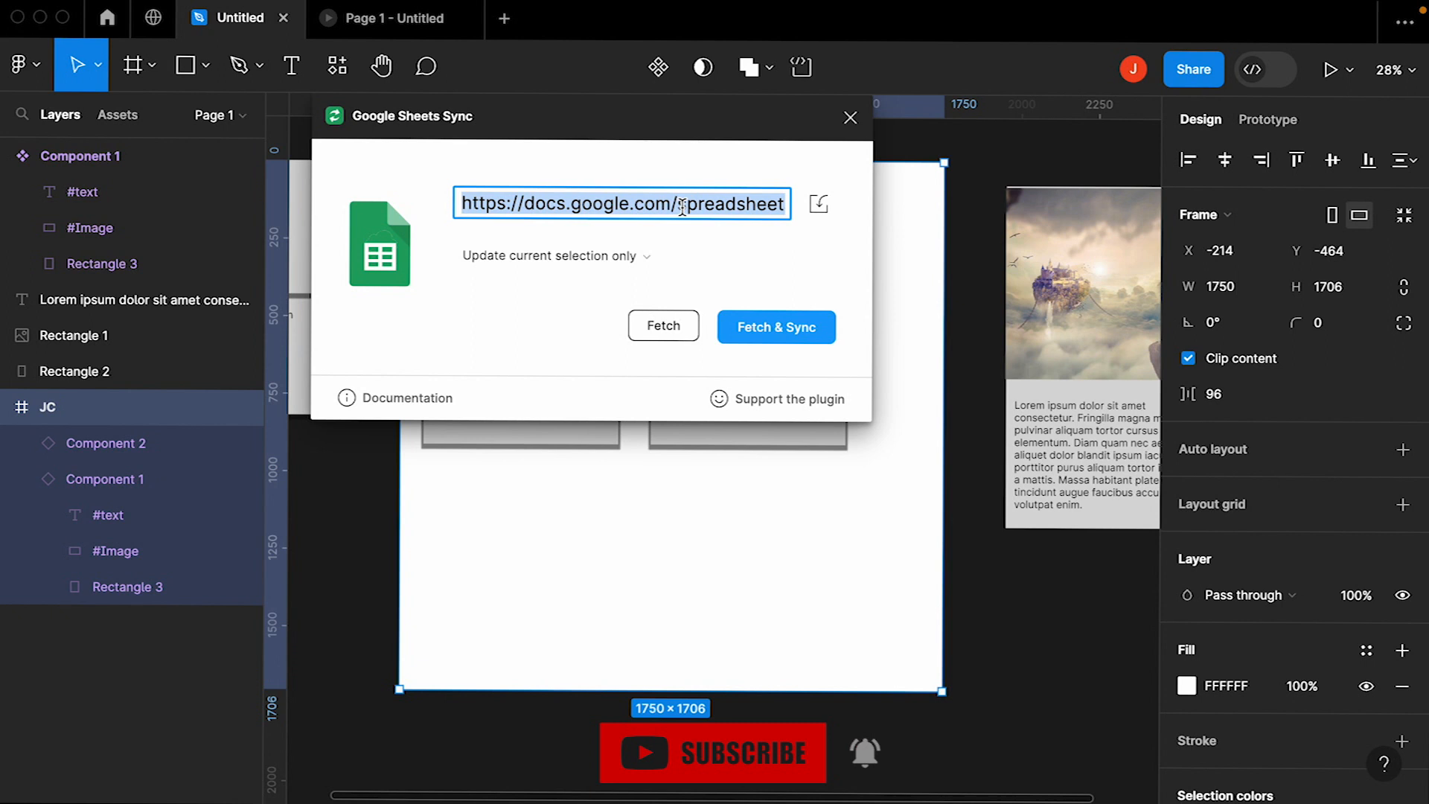
key(ctrl+v)
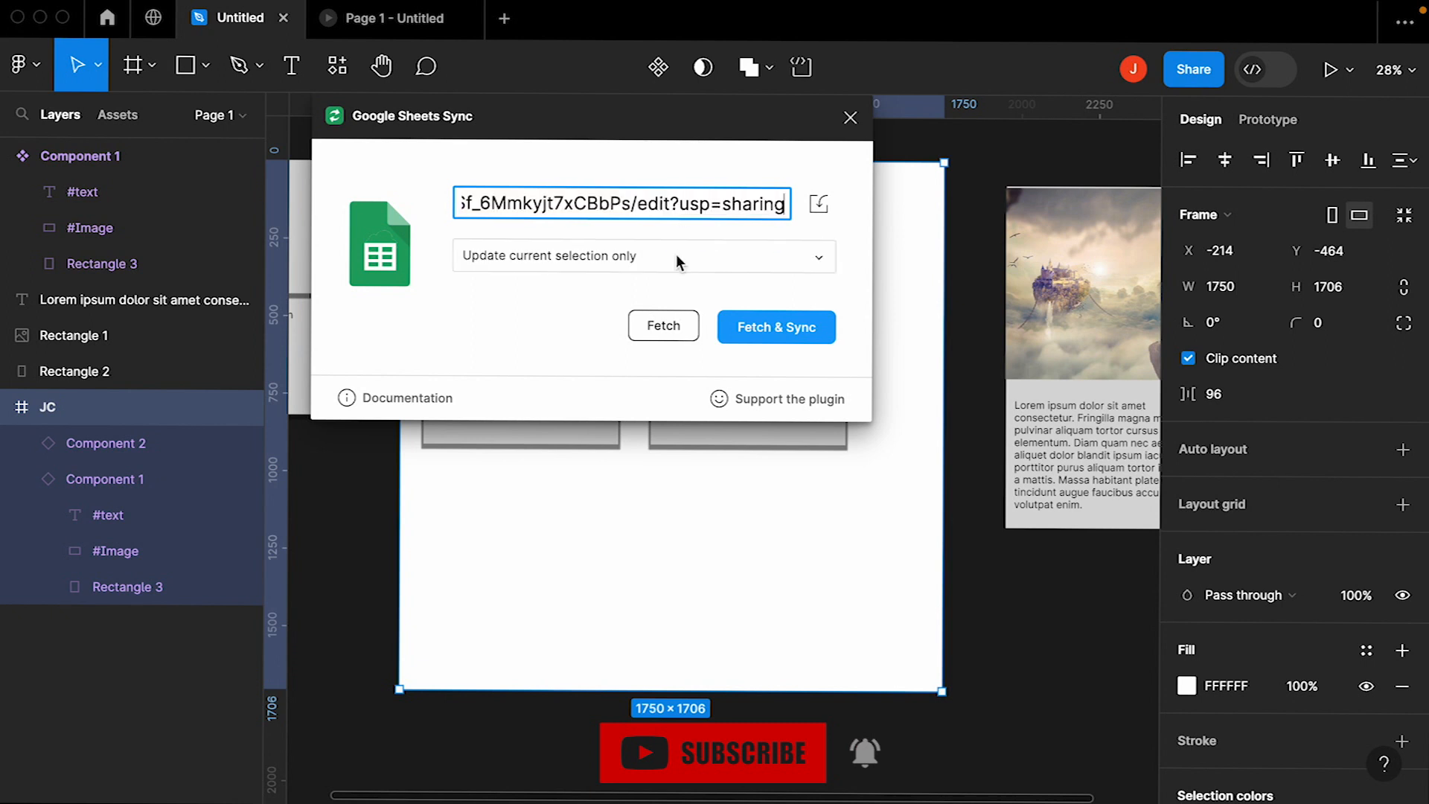
click(615, 262)
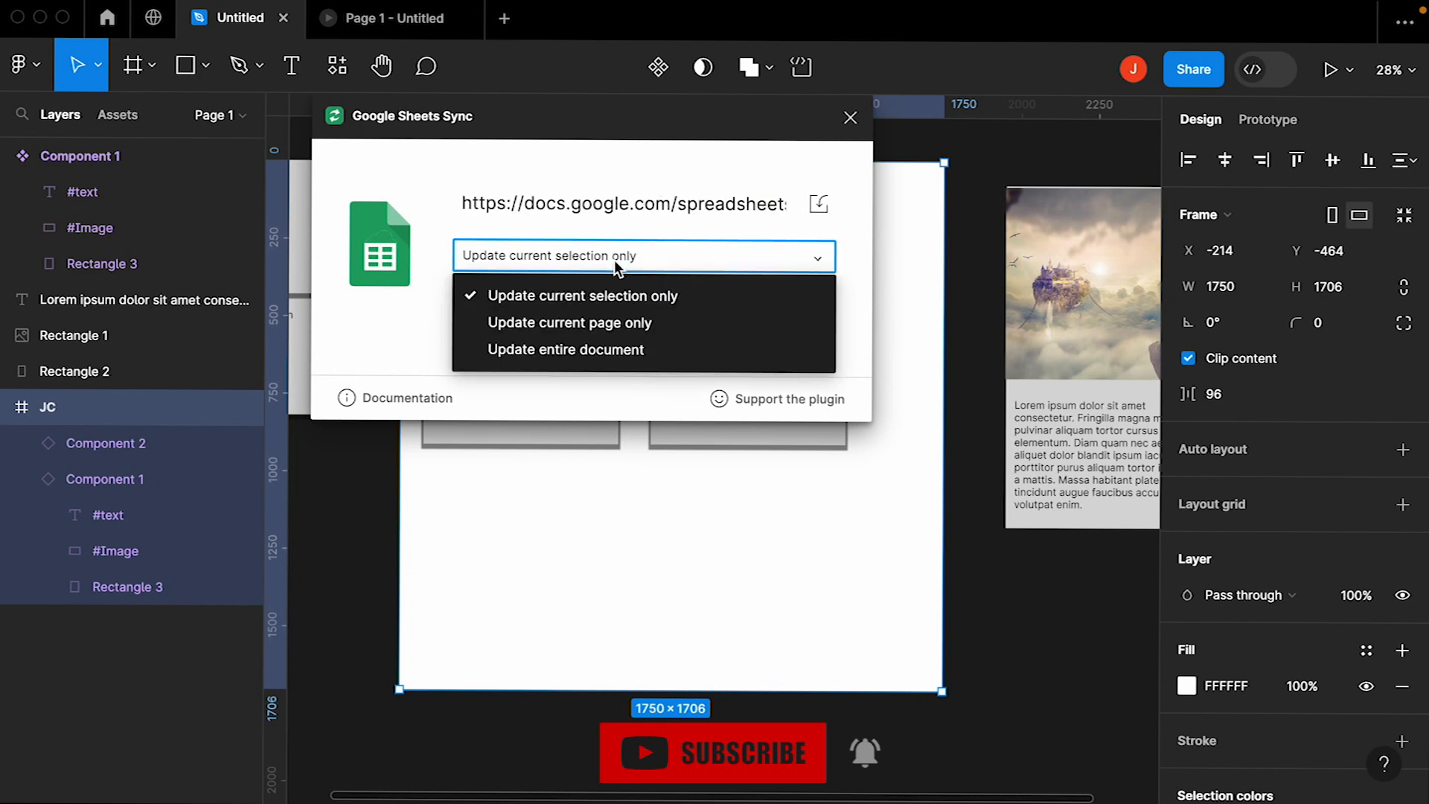
click(557, 322)
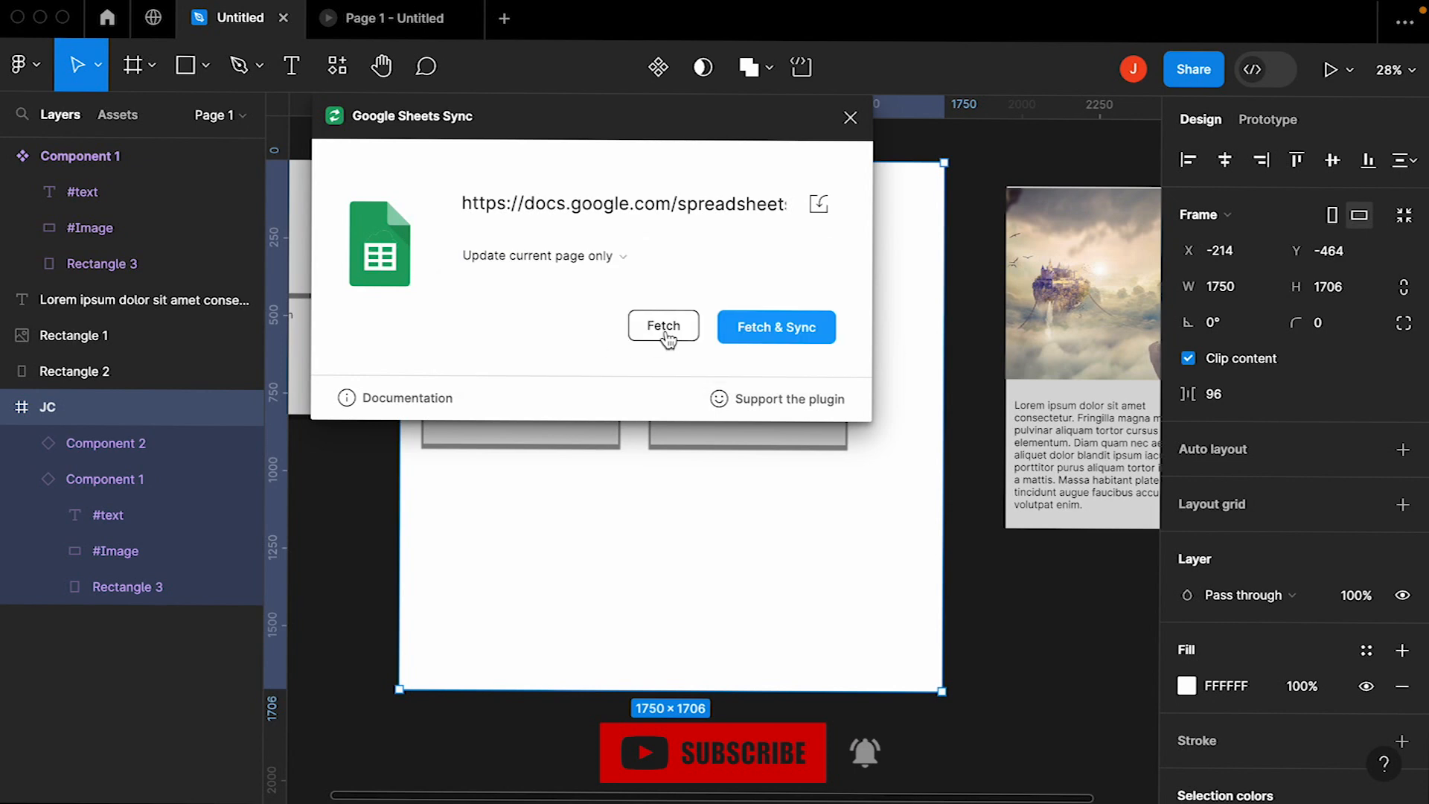
Step: Fetch the spreadsheet's Sheet1 data and sync its text and images into the product cards in the JC frame
click(667, 336)
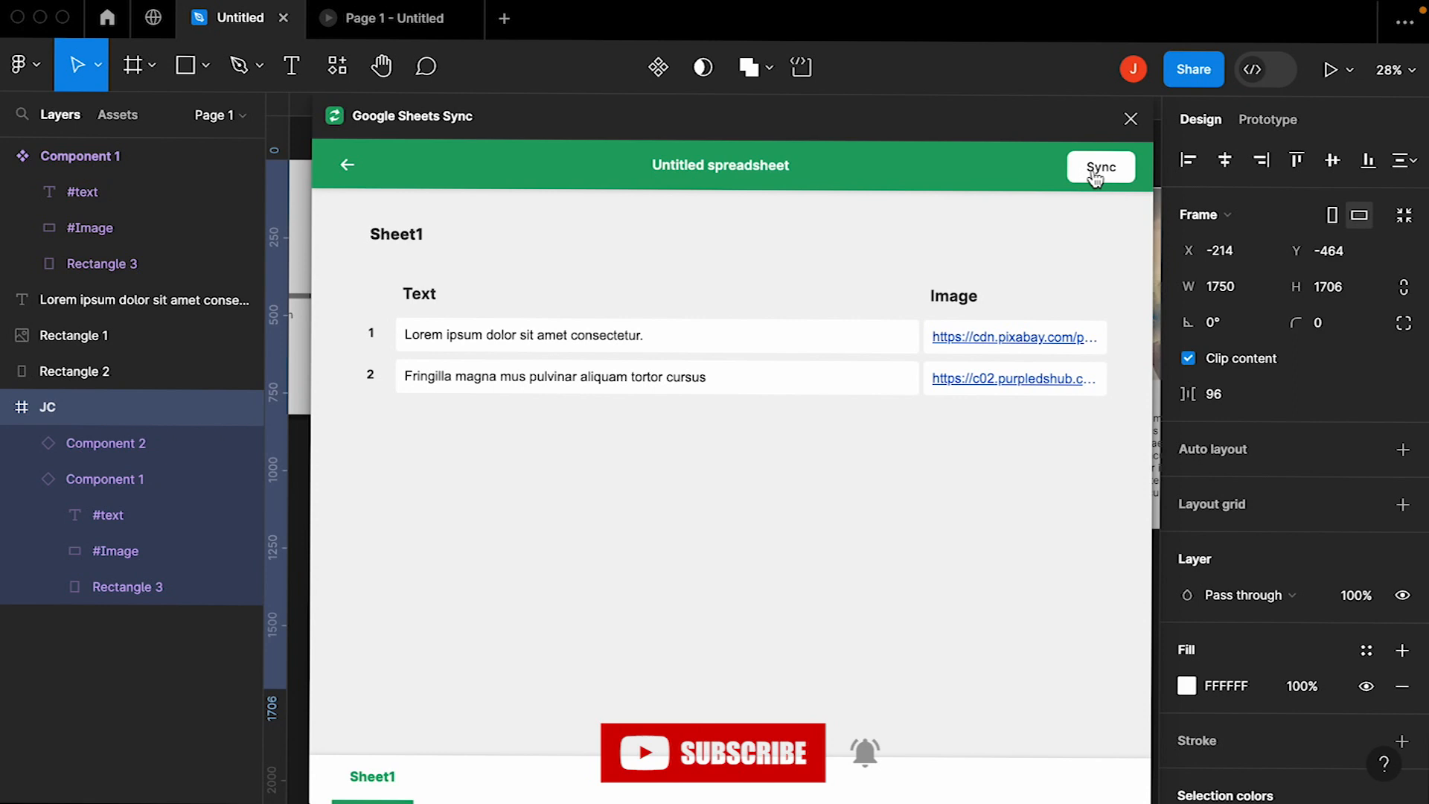
click(1094, 172)
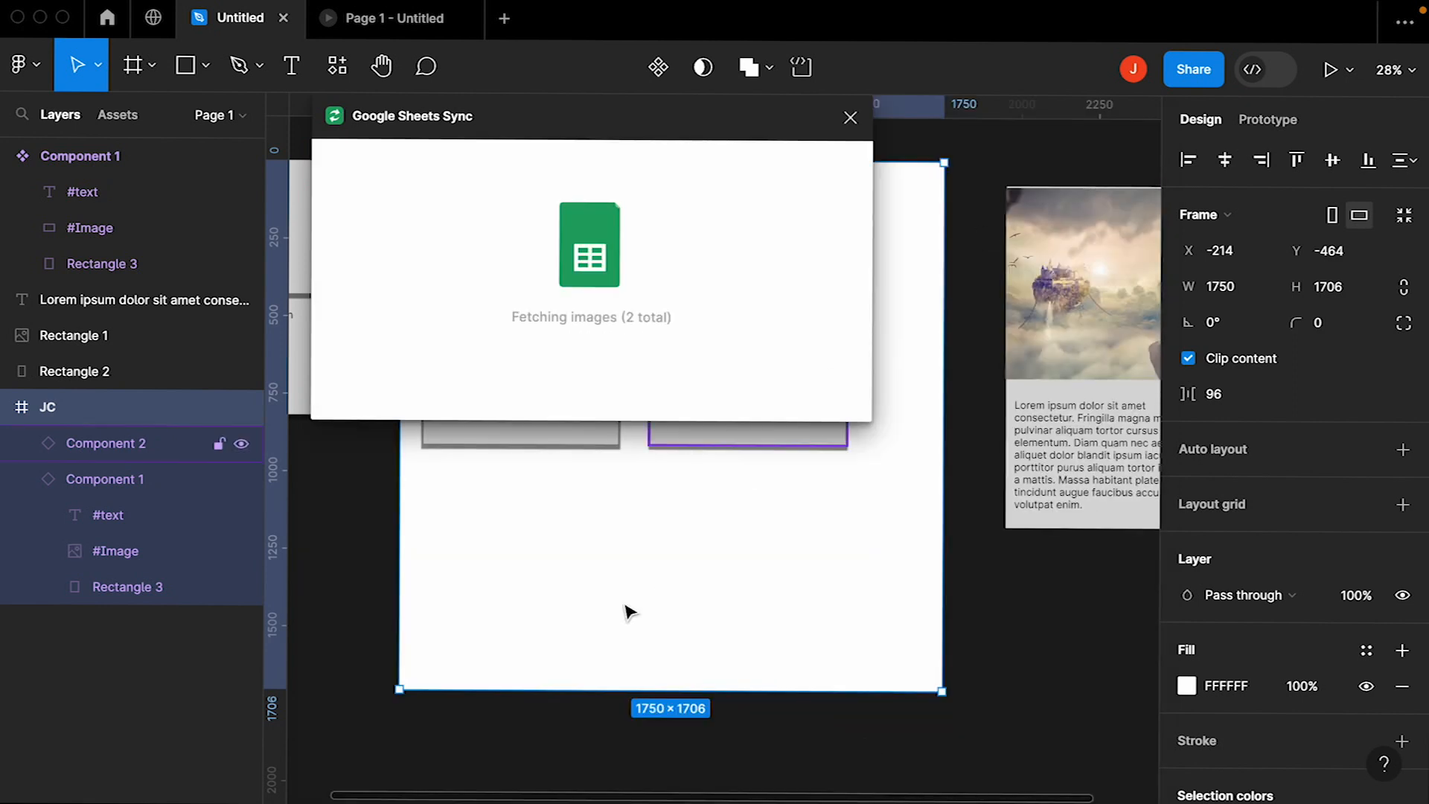
scroll(629, 612, up, 2)
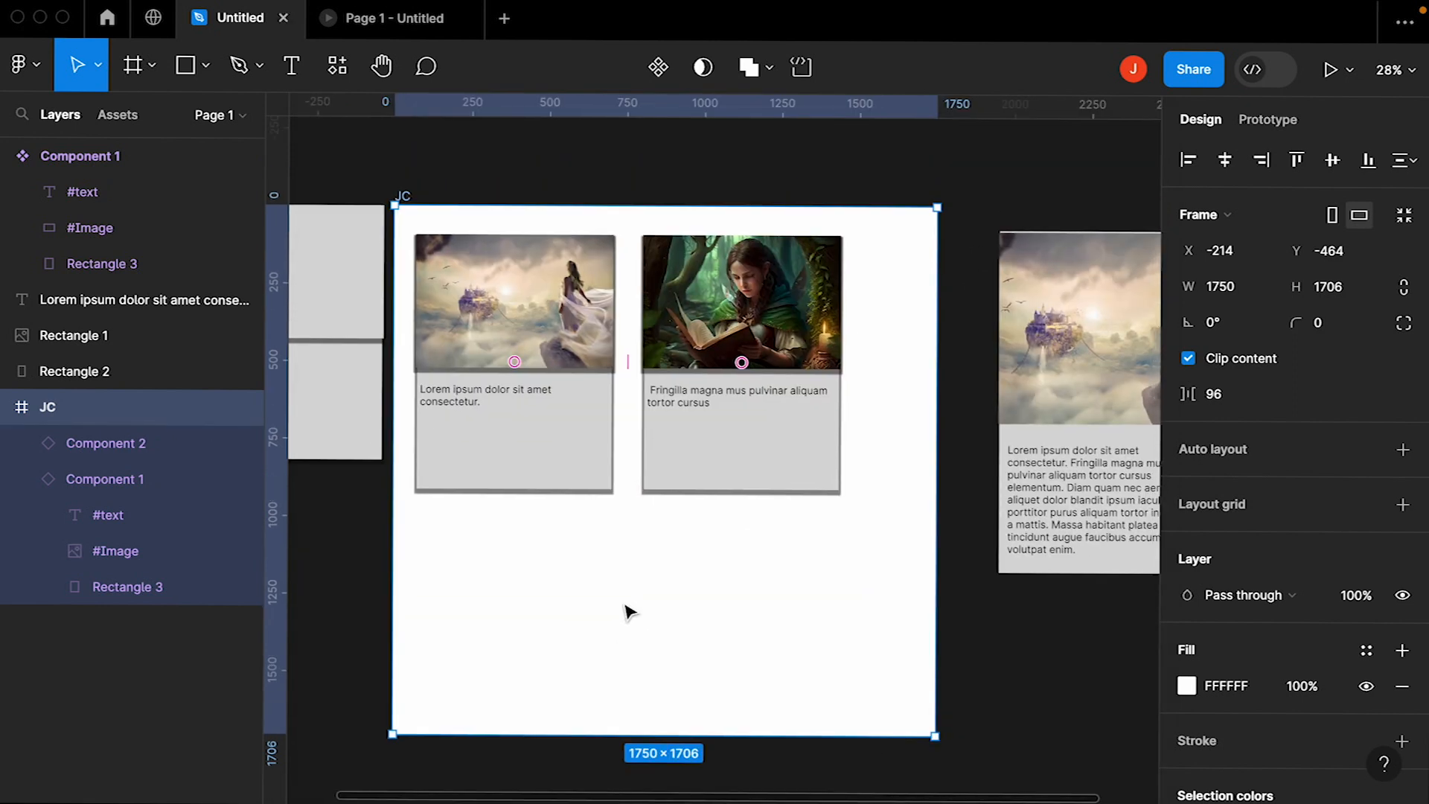
scroll(527, 513, up, 1)
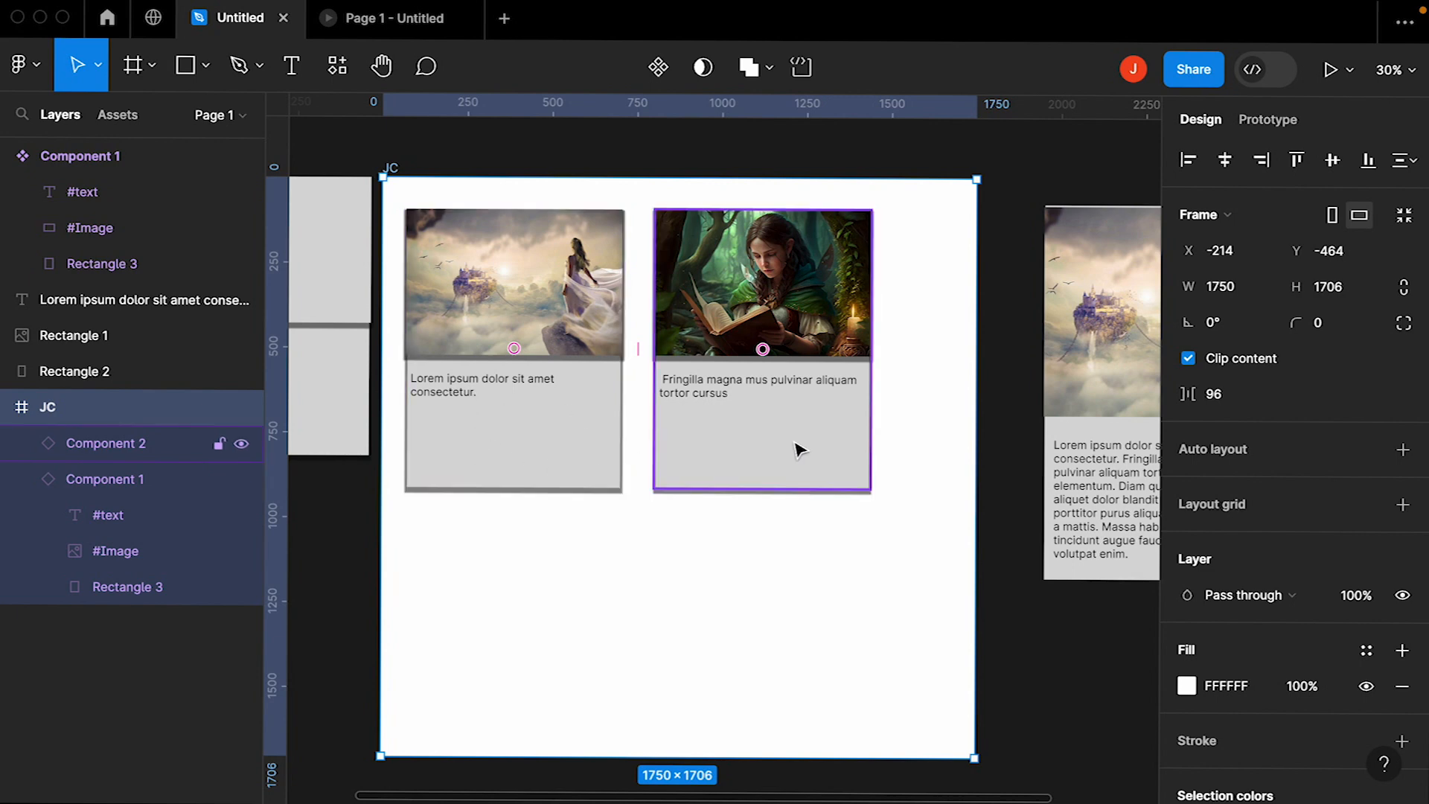
Step: Deselect the JC frame and examine its two synced product cards and the Google Sheets Sync entry among the plugins
click(562, 524)
scroll(558, 521, up, 1)
scroll(558, 520, left, 1)
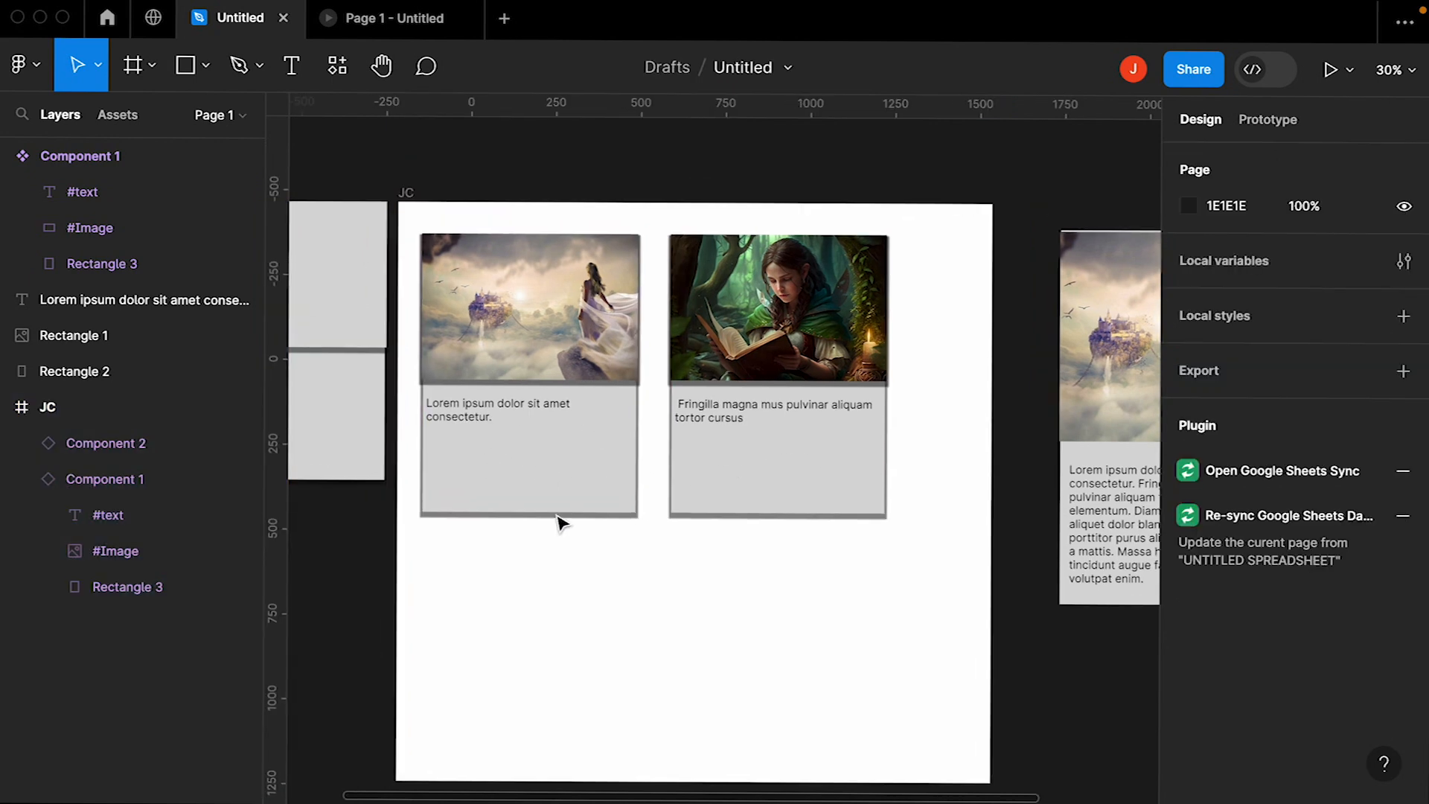
scroll(562, 555, down, 2)
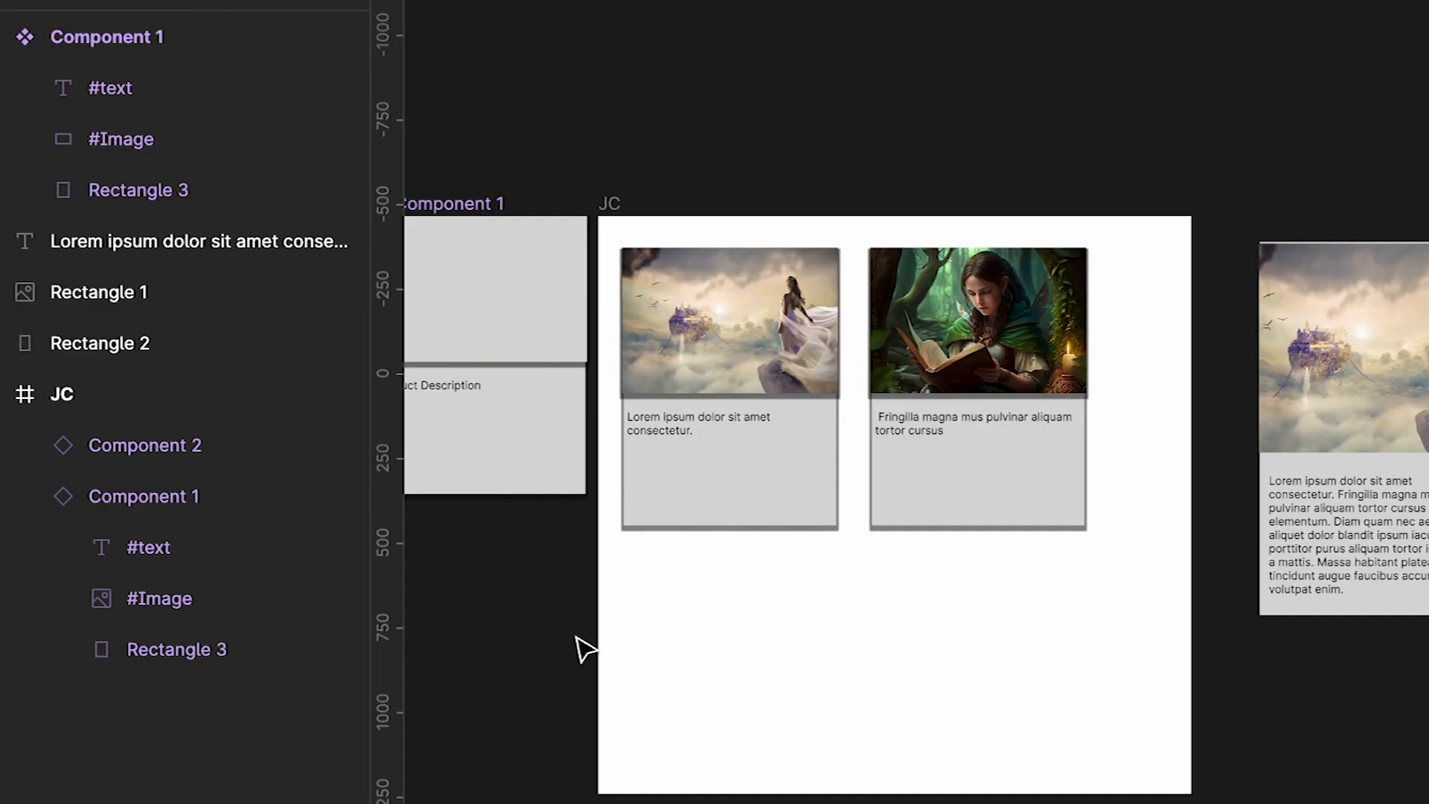
scroll(585, 648, up, 1)
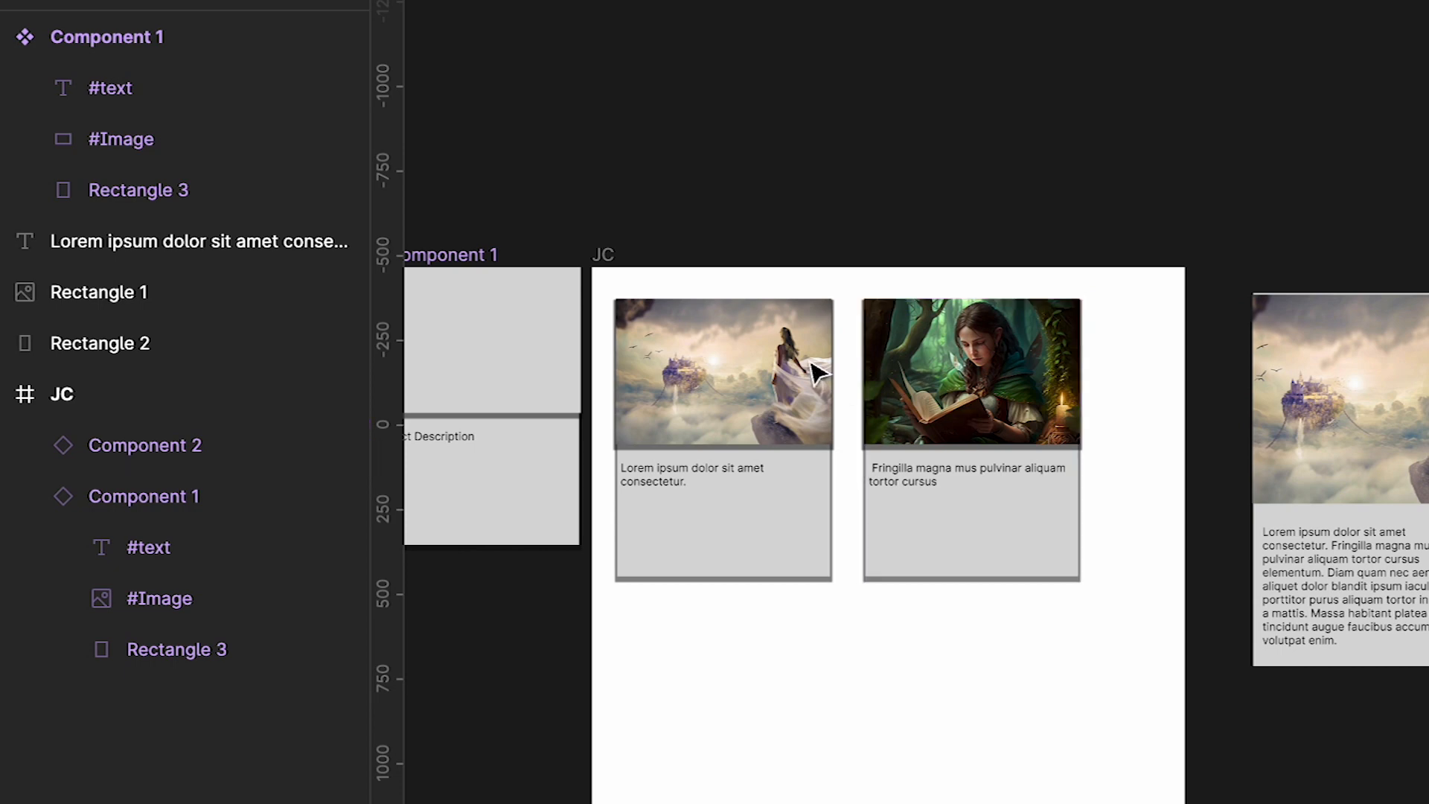
click(435, 2)
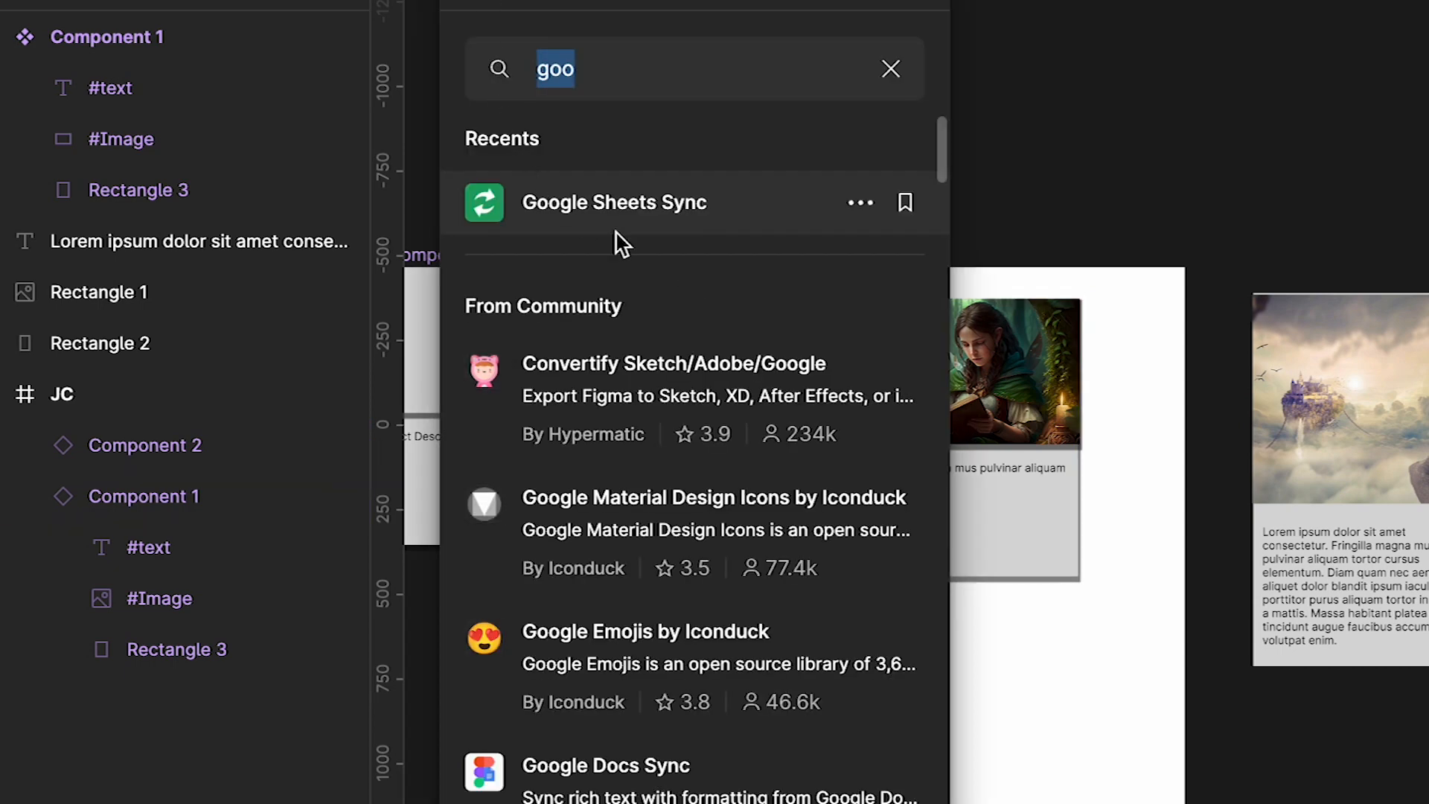
click(1144, 606)
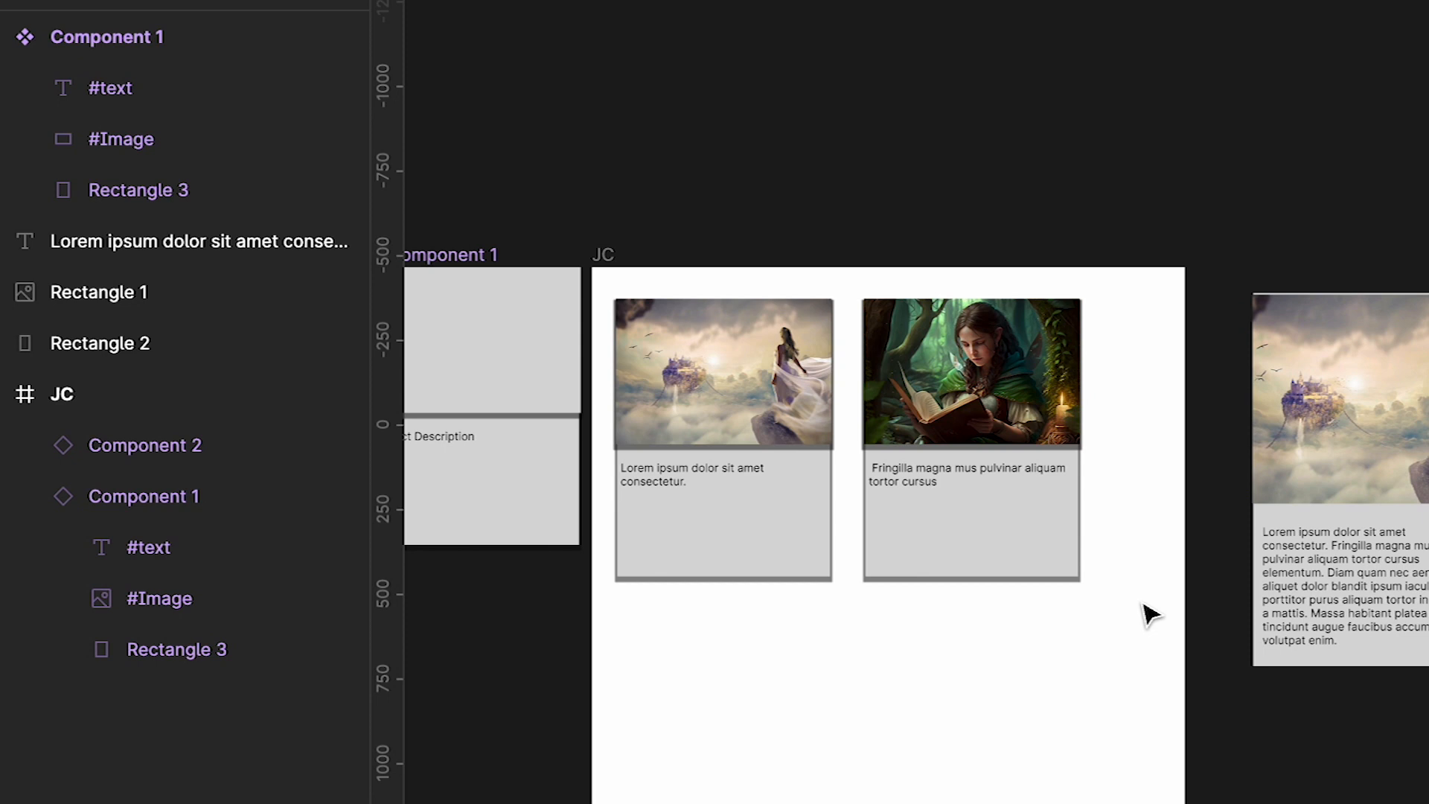
click(1036, 575)
scroll(738, 617, down, 3)
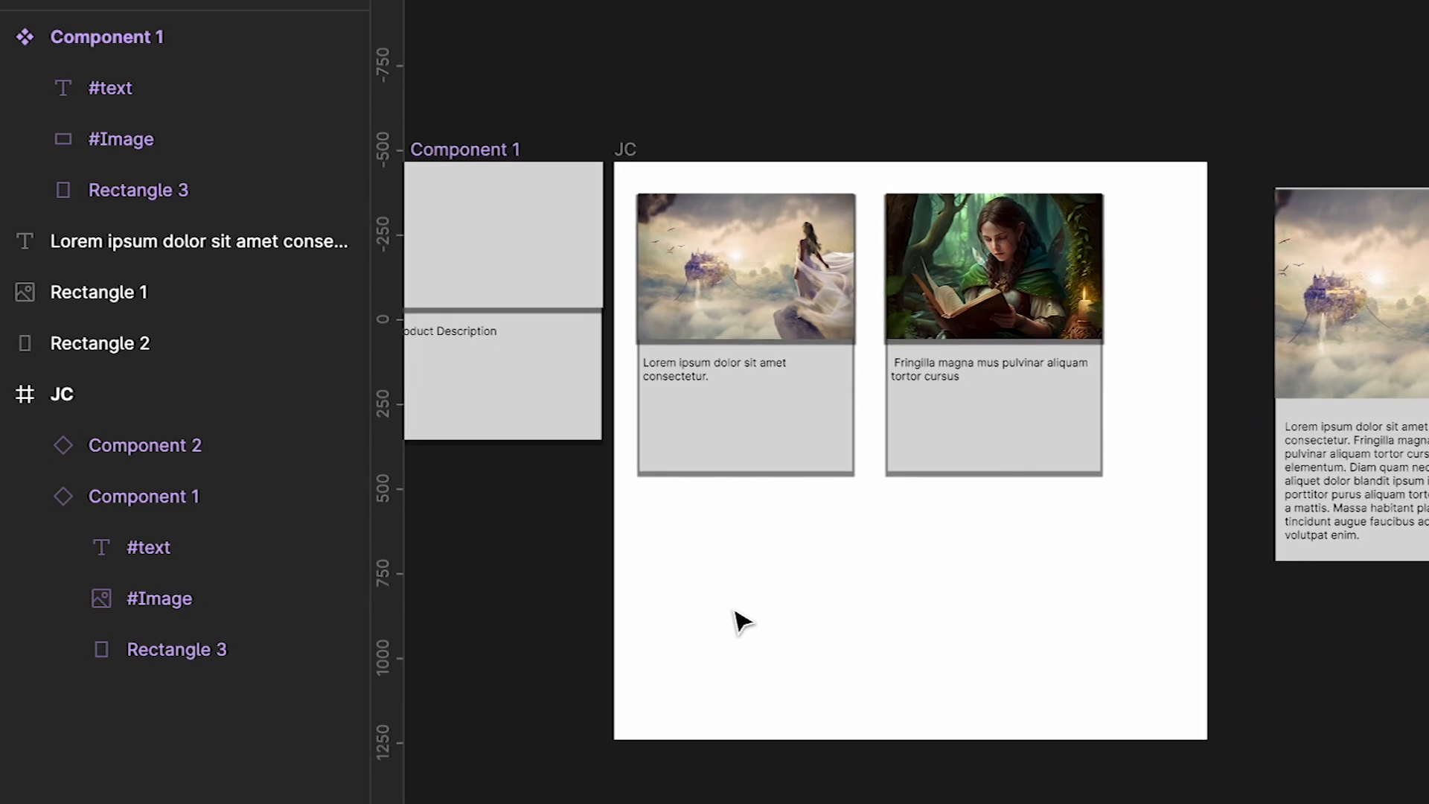